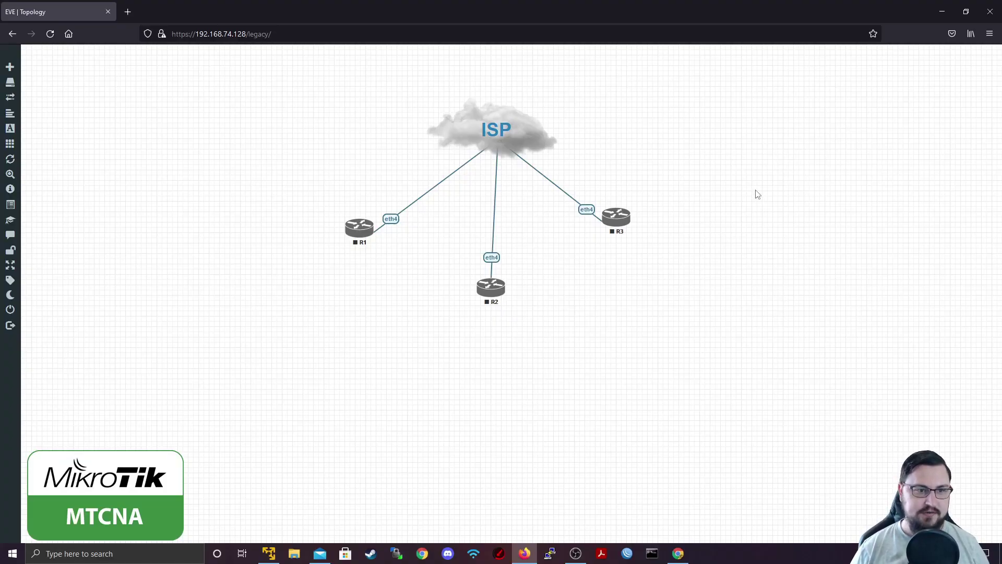
Box-select R1, R2 and R3 in the EVE-NG topology and start them all with Start Selected
left_click_drag(780, 162, 339, 337)
right_click(365, 245)
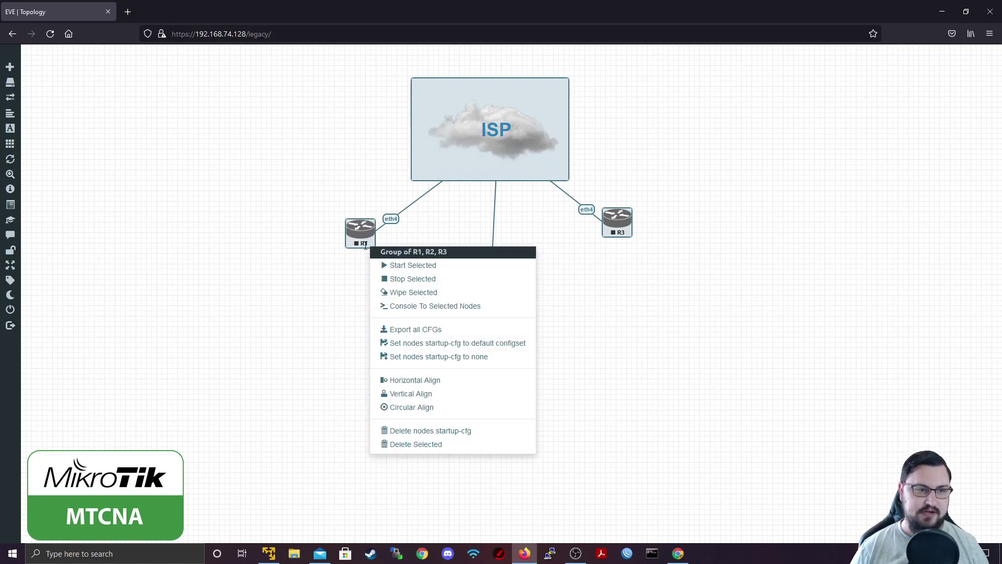
left_click(396, 265)
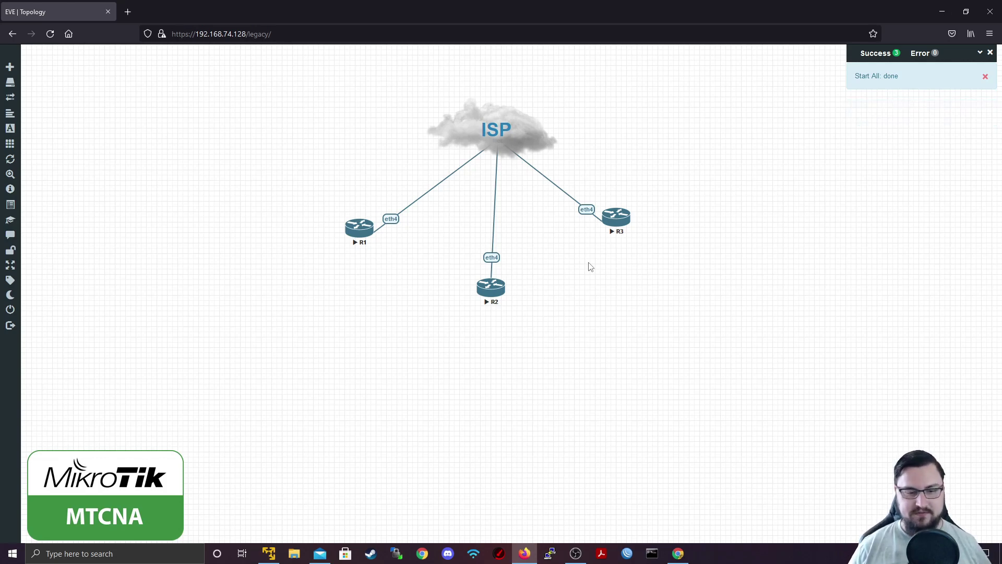
Launch WinBox and refresh its Neighbors list to show the three MikroTik CHR routers on 6.48
left_click(633, 552)
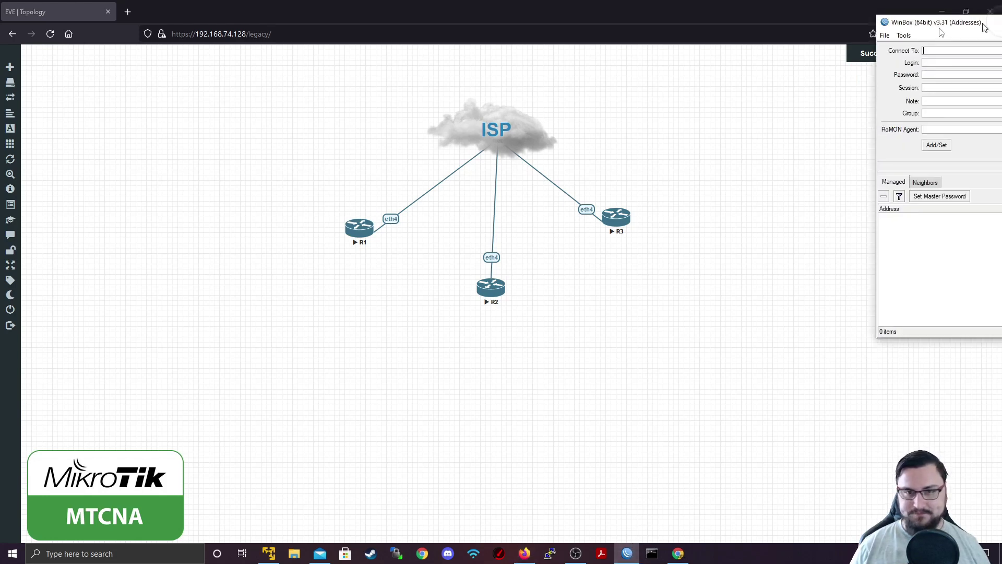
left_click_drag(985, 17, 412, 135)
left_click(365, 301)
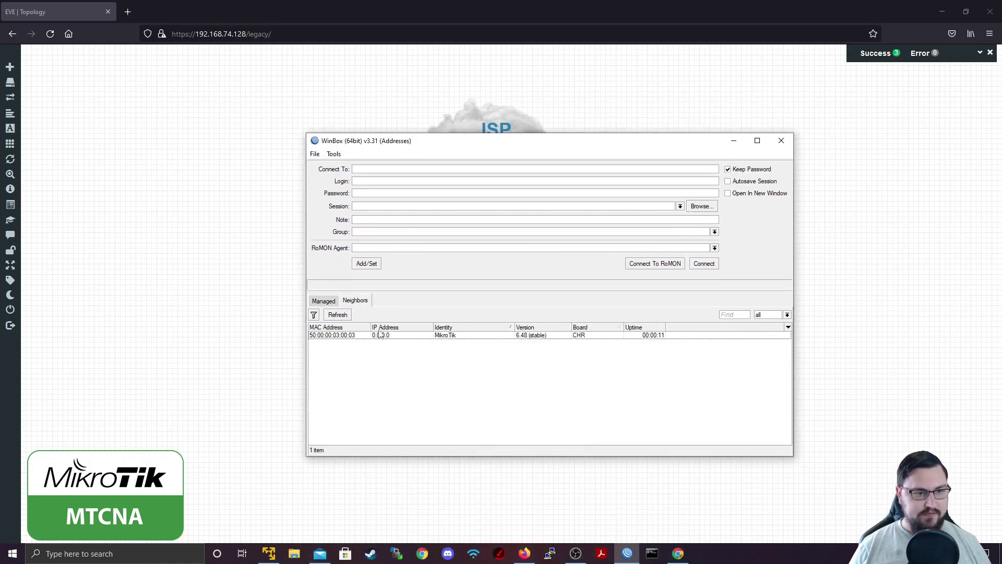
left_click(377, 336)
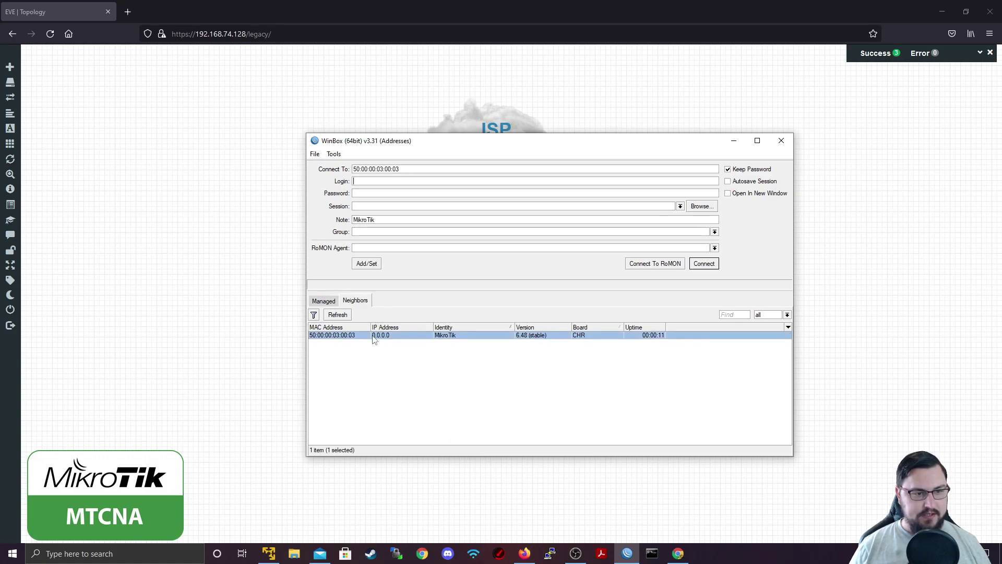
left_click_drag(401, 147, 328, 71)
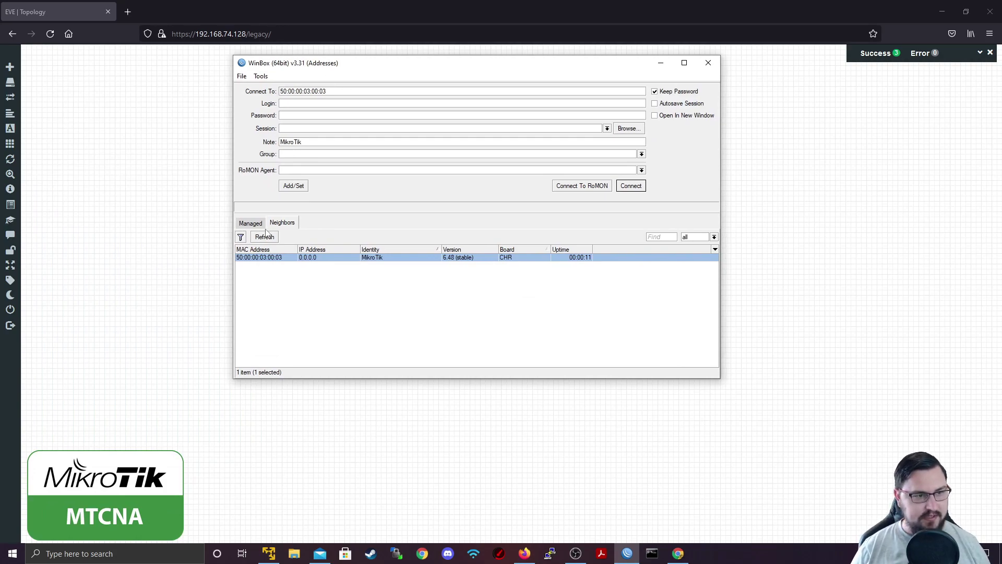
left_click(264, 237)
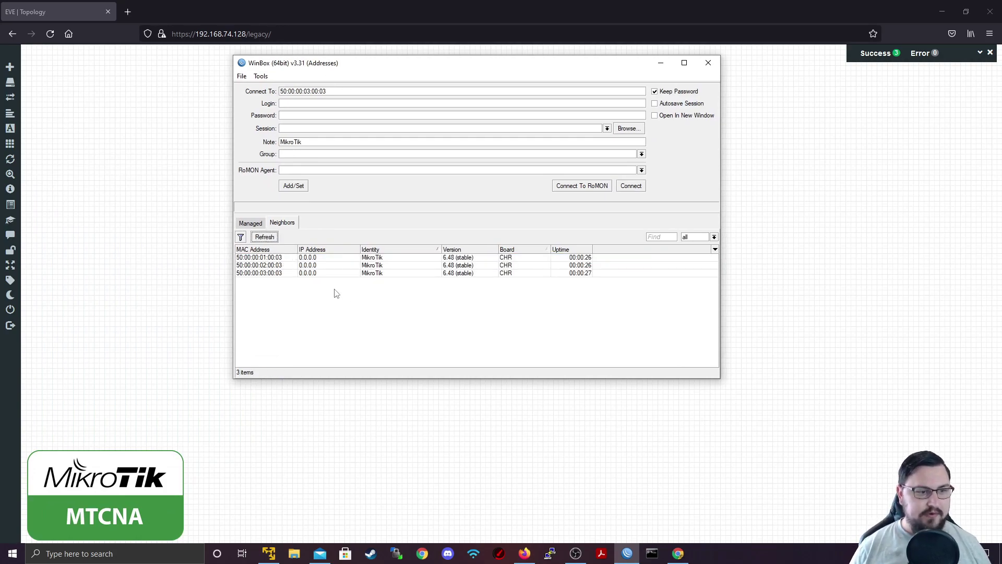
left_click_drag(365, 69, 469, 99)
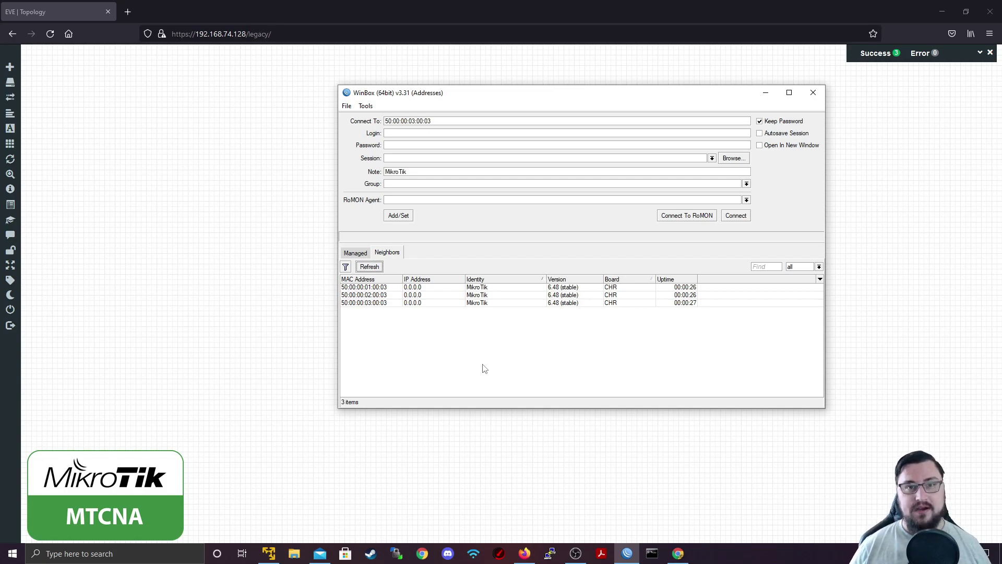
Log in to the neighbor router at 50:00:00:01:00:03 from the Neighbors list
left_click(476, 288)
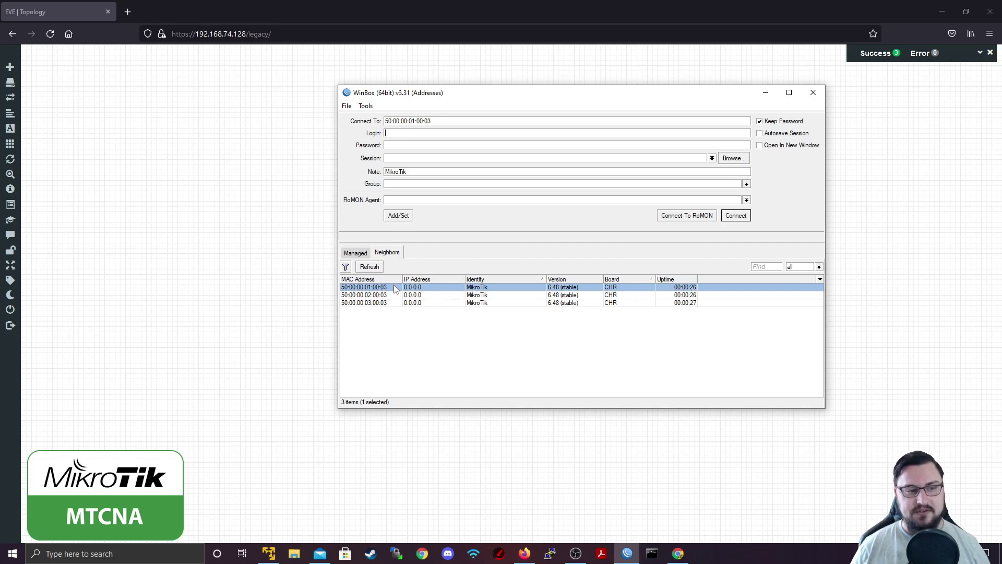
type("admin")
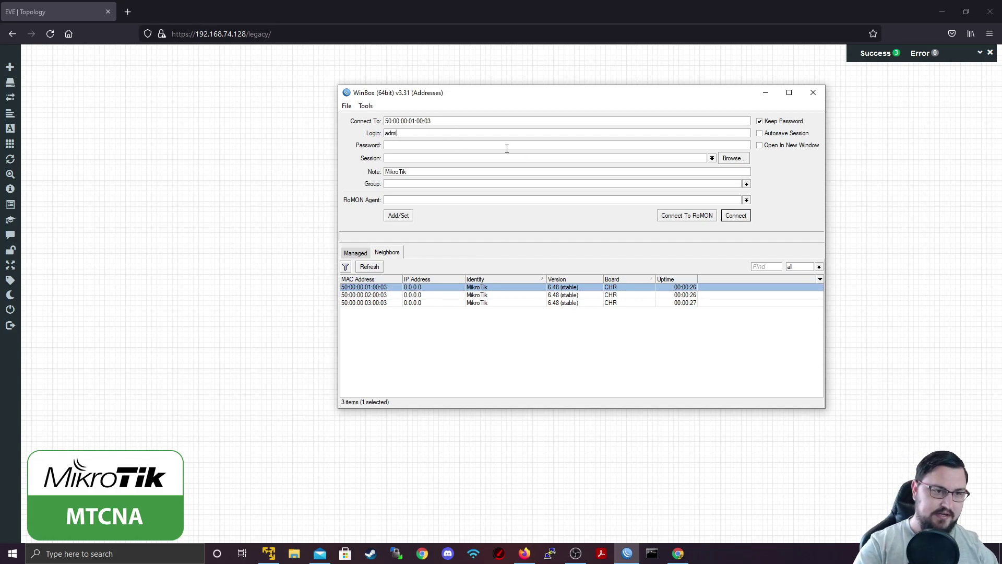
key("Return")
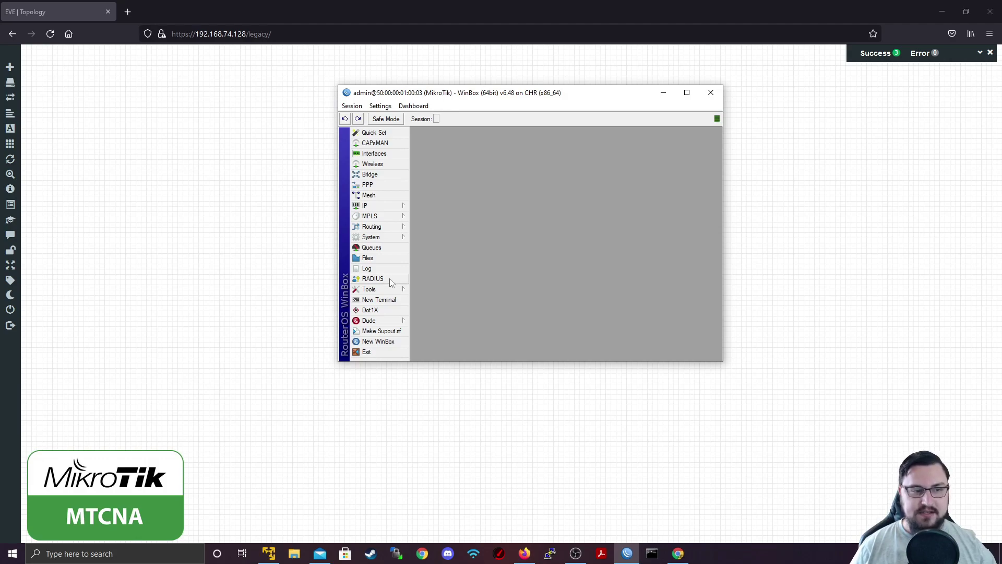
Open a New Terminal, decline the license, and maximize and enlarge the WinBox window
left_click(386, 299)
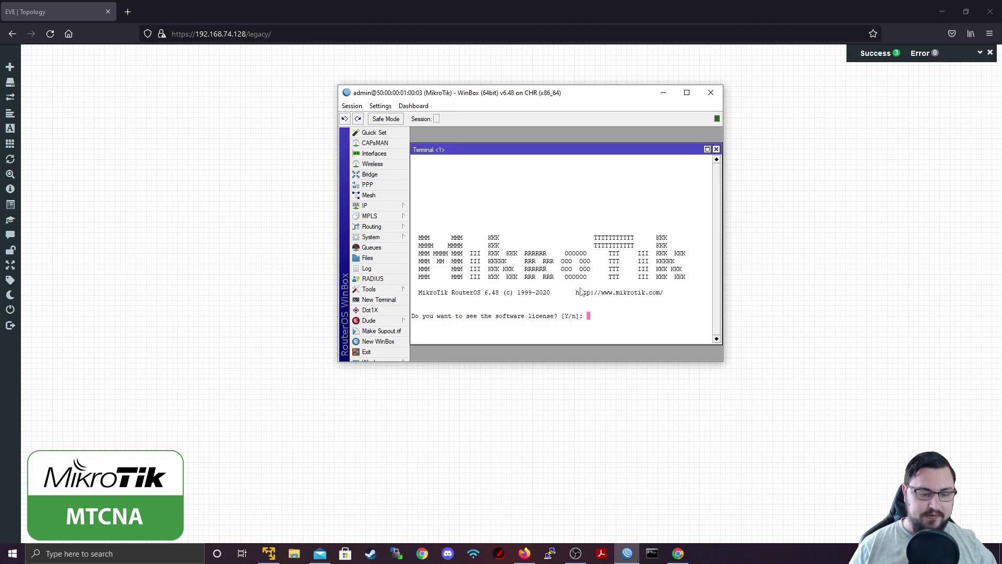
type("n")
key("Return")
key("Return")
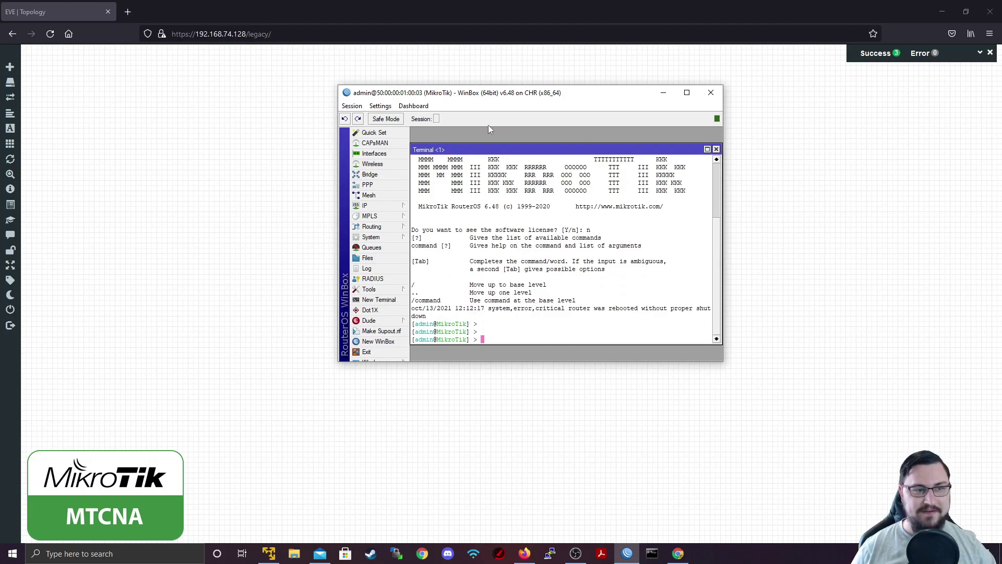
double_click(491, 93)
key("ctrl+plus")
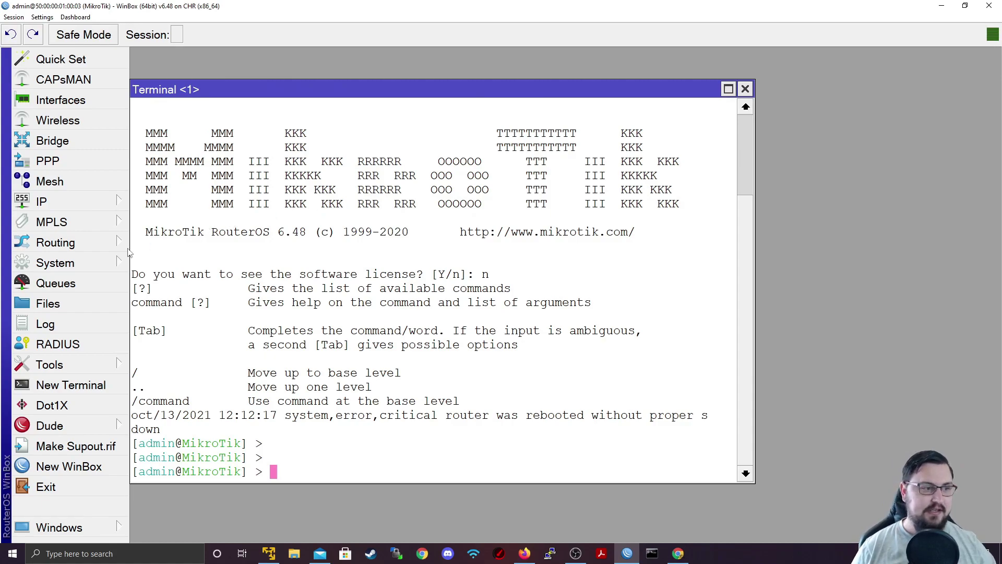
Set System > Identity to R1 and refresh the terminal so the prompt reads [admin@R1]
left_click(108, 265)
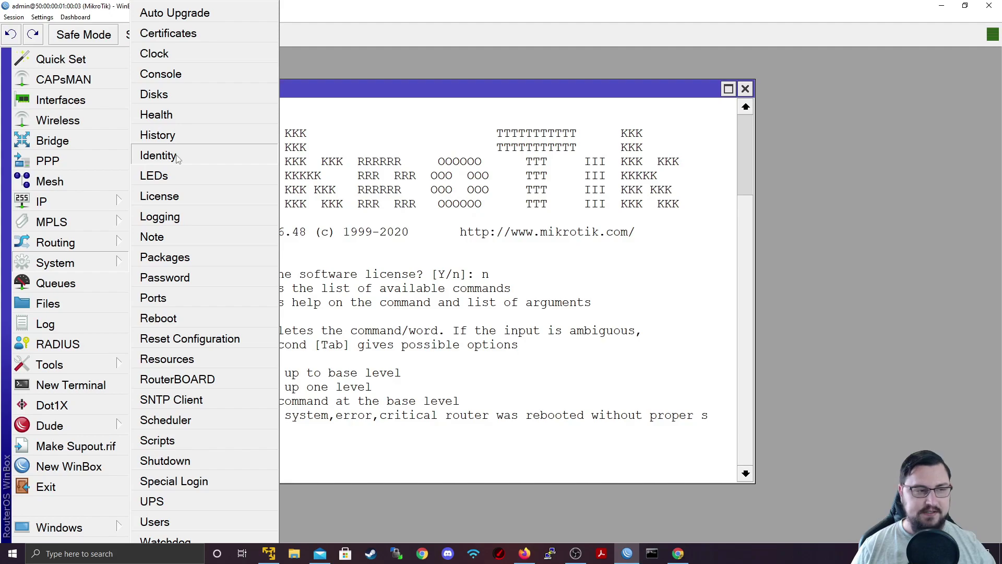
left_click(158, 156)
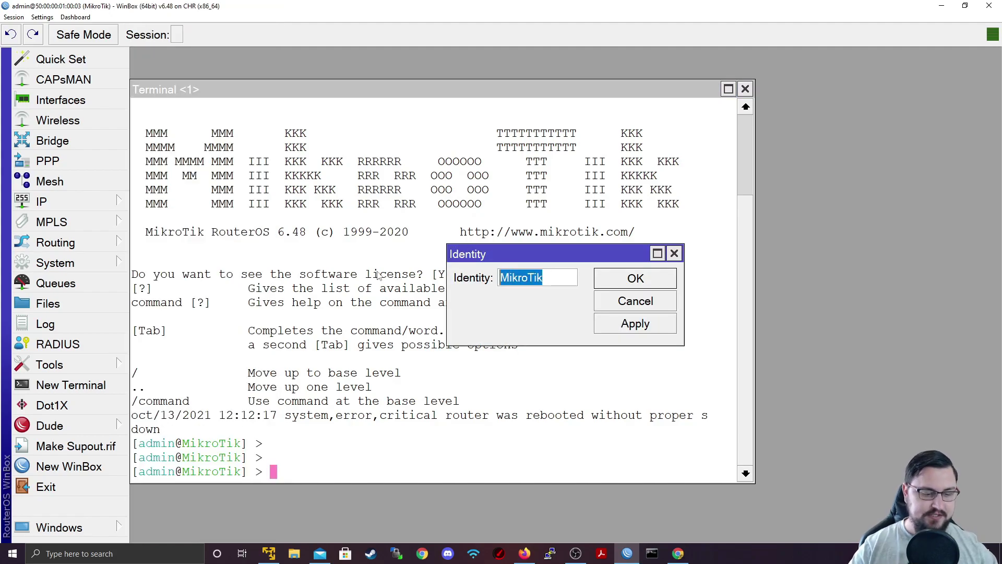
type("R1")
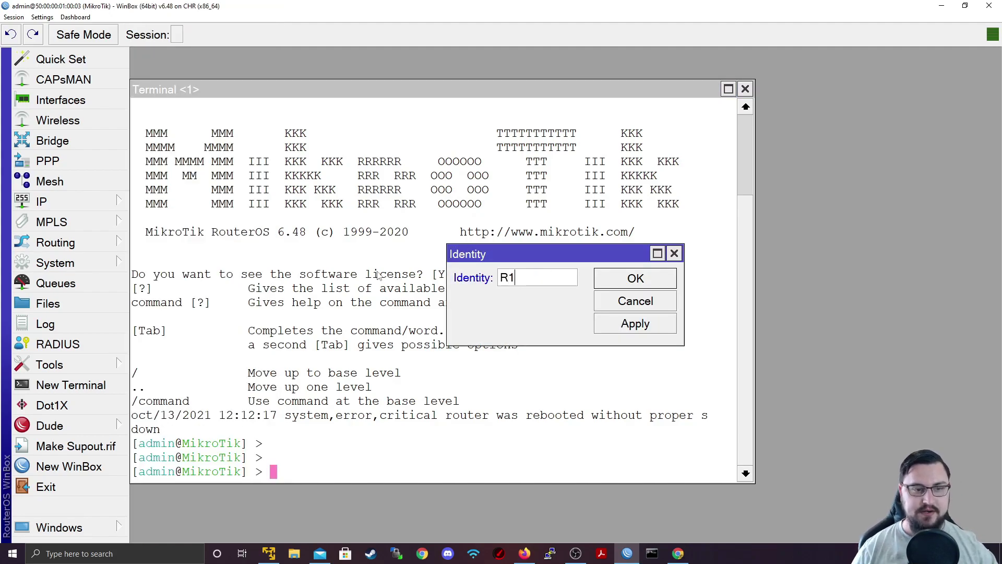
left_click(605, 323)
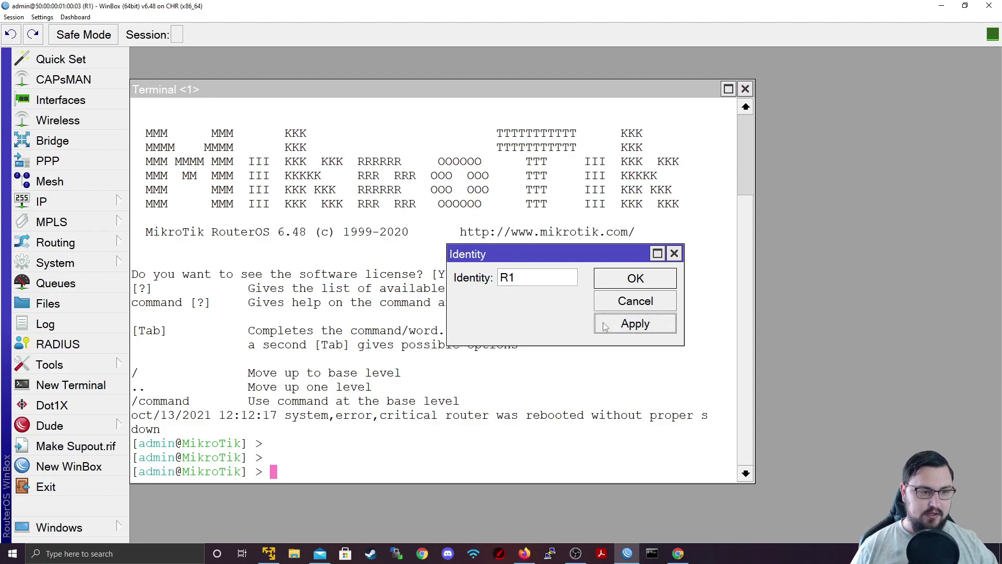
left_click(630, 283)
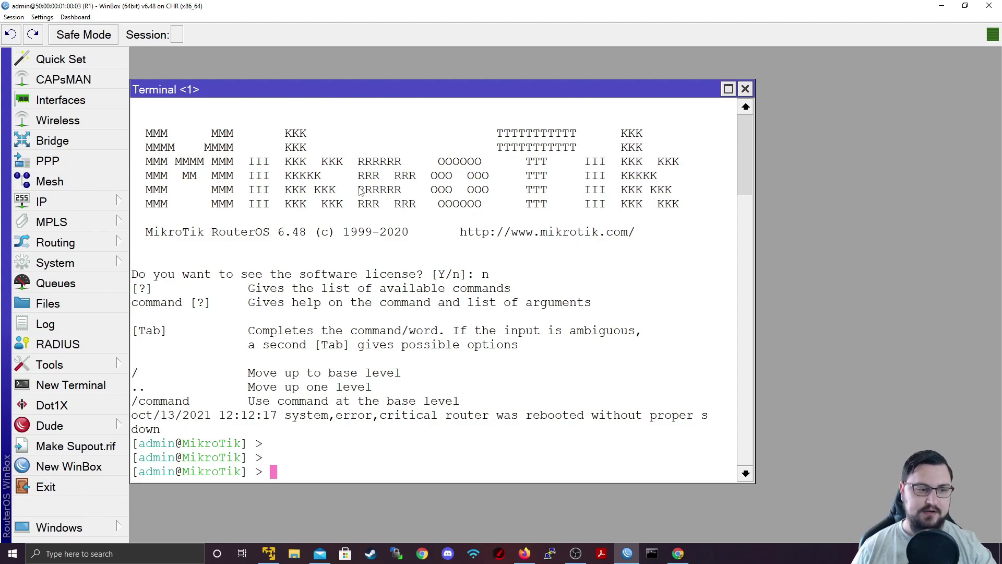
key("Return")
key("Return")
key("Return")
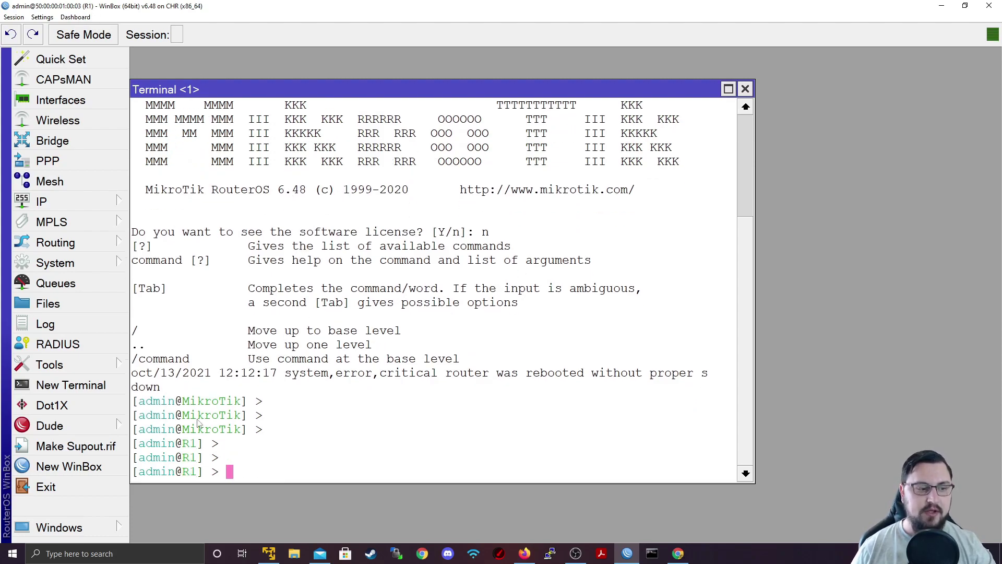
left_click_drag(146, 442, 234, 472)
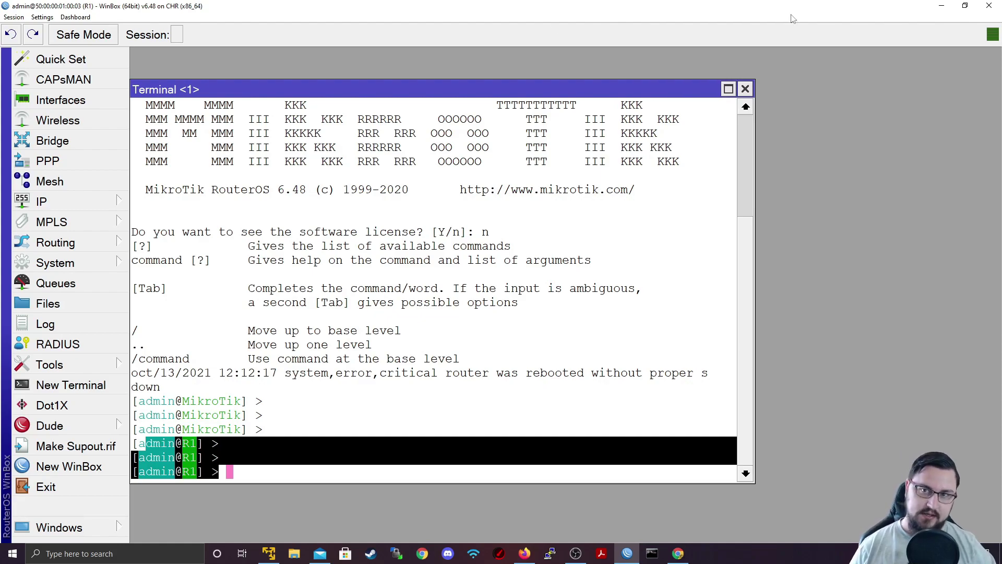
In R2's PuTTY console, log in, run 'system identity set name=R2', and close the session
left_click(941, 6)
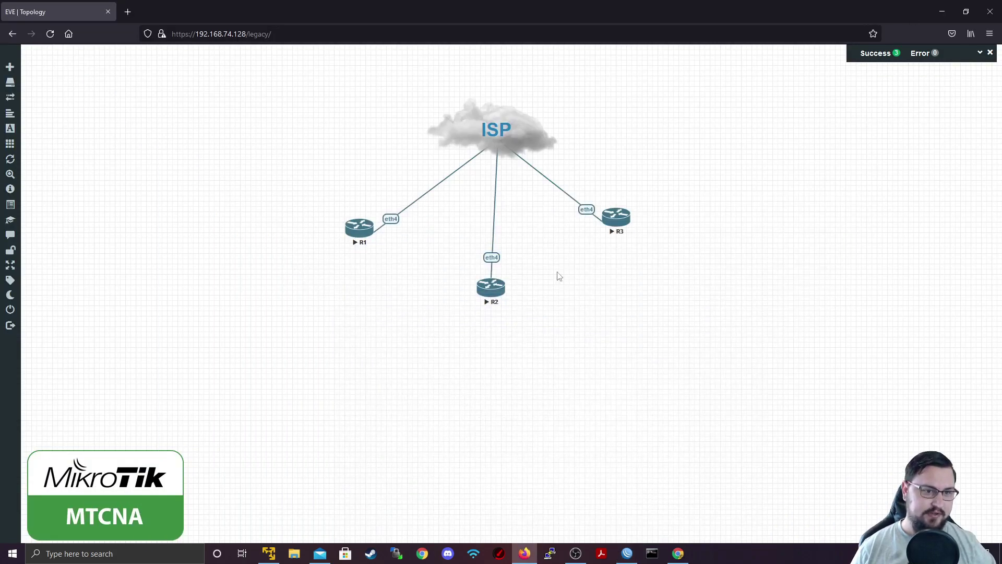
left_click(504, 291)
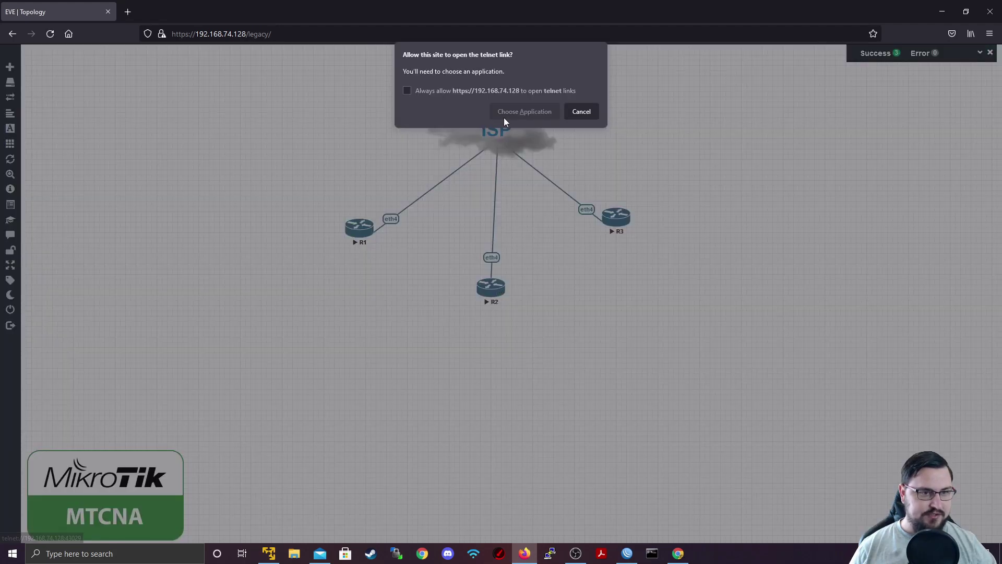
left_click(542, 164)
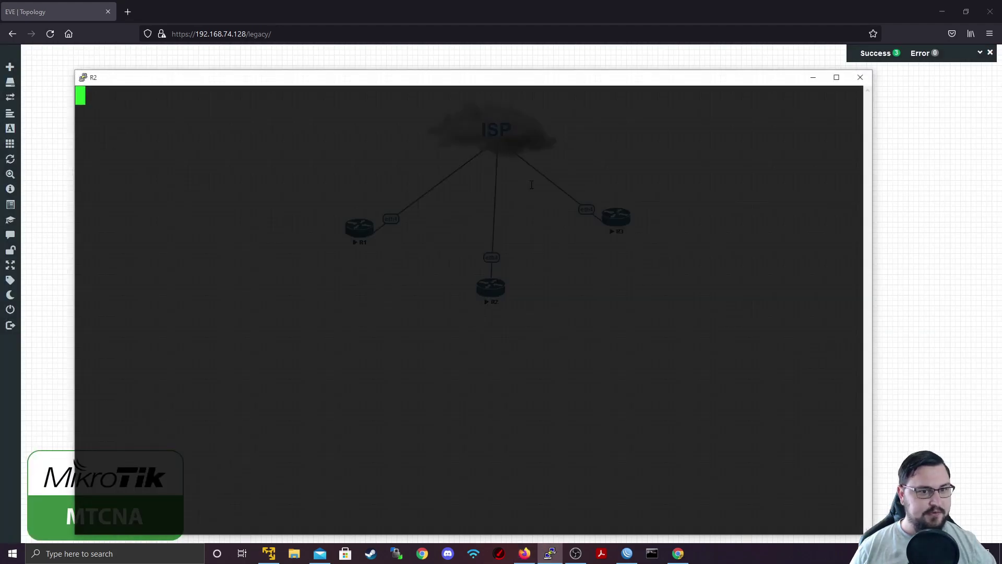
left_click_drag(420, 85, 386, 77)
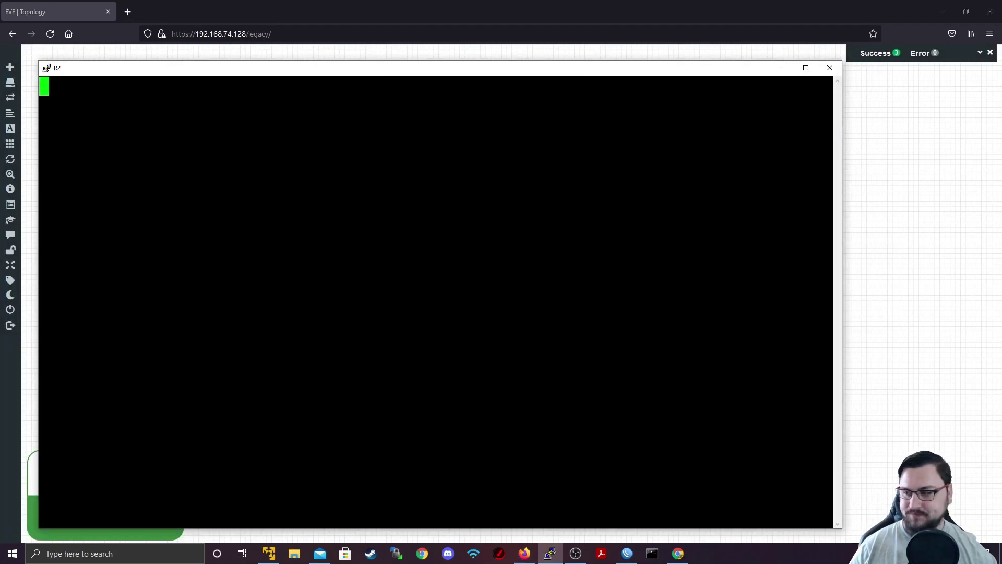
key("Return")
type("admin")
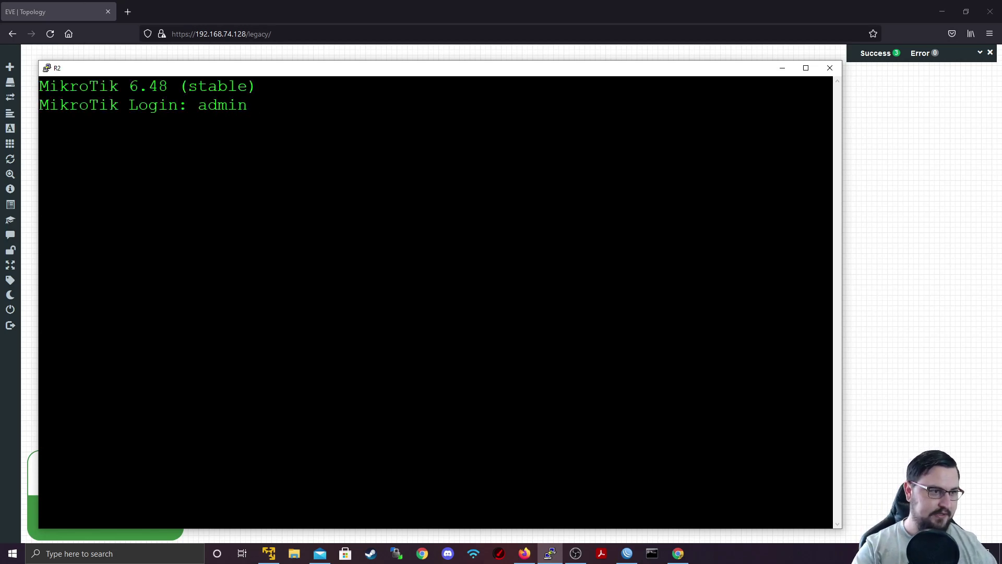
key("Return")
key("Return")
type("n")
key("Return")
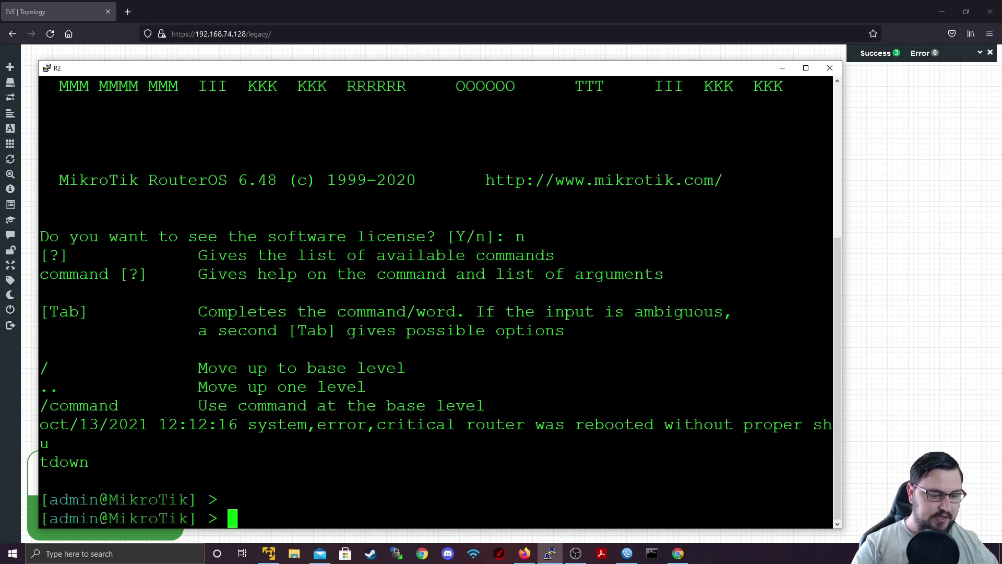
type("system identity set na")
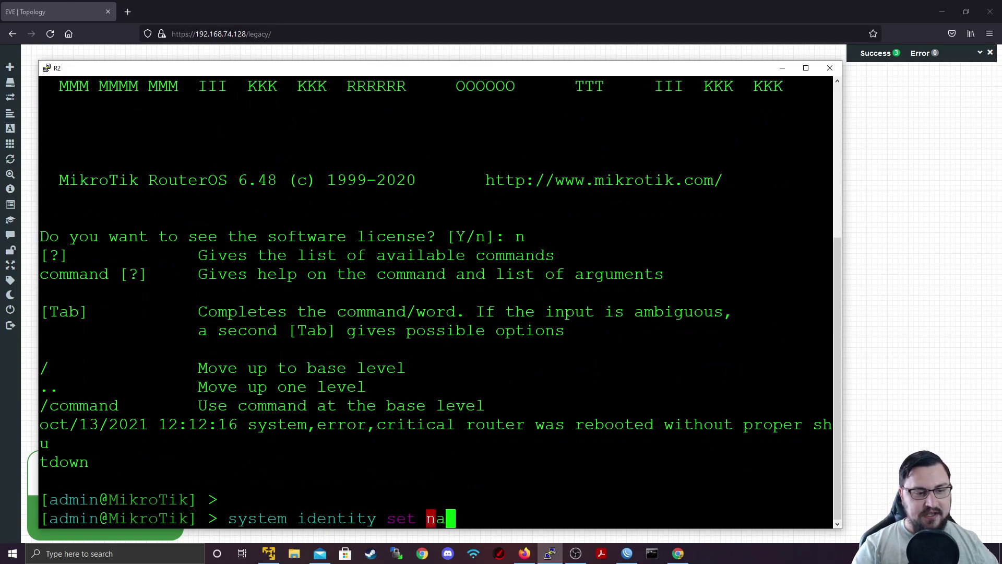
type("me=R2")
key("Return")
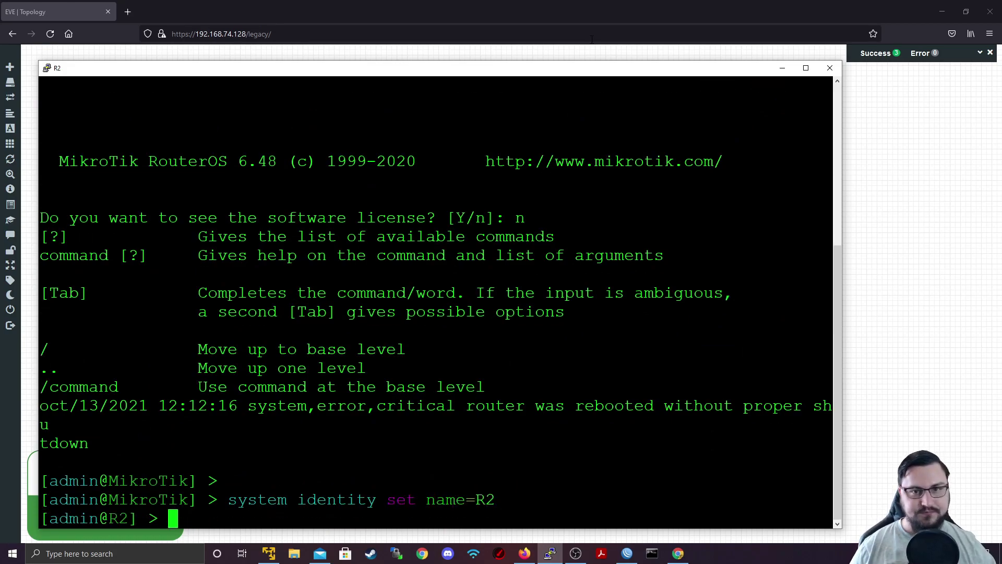
left_click(829, 68)
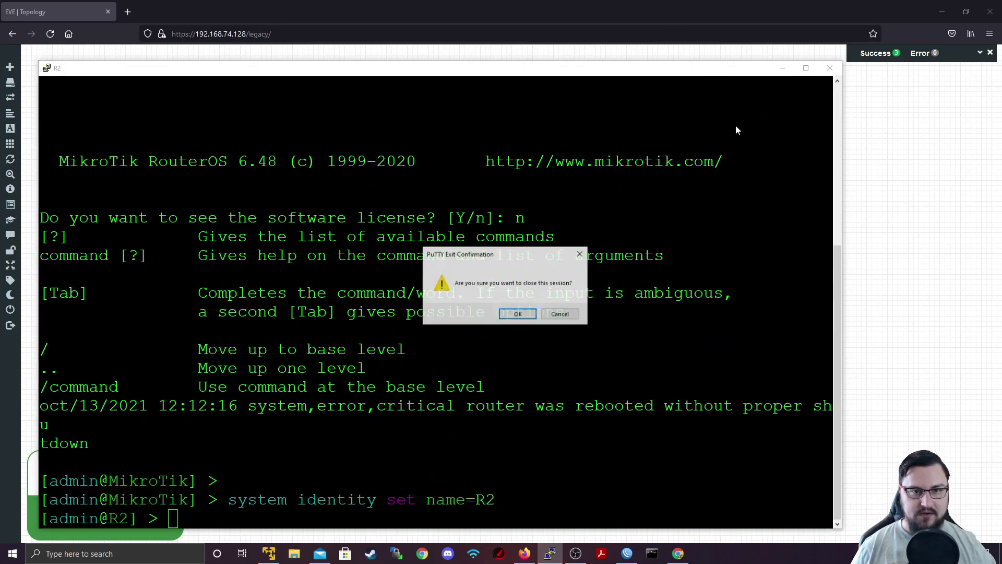
left_click(518, 314)
Open R3's console in PuTTY and log in, declining the license prompt
left_click(618, 222)
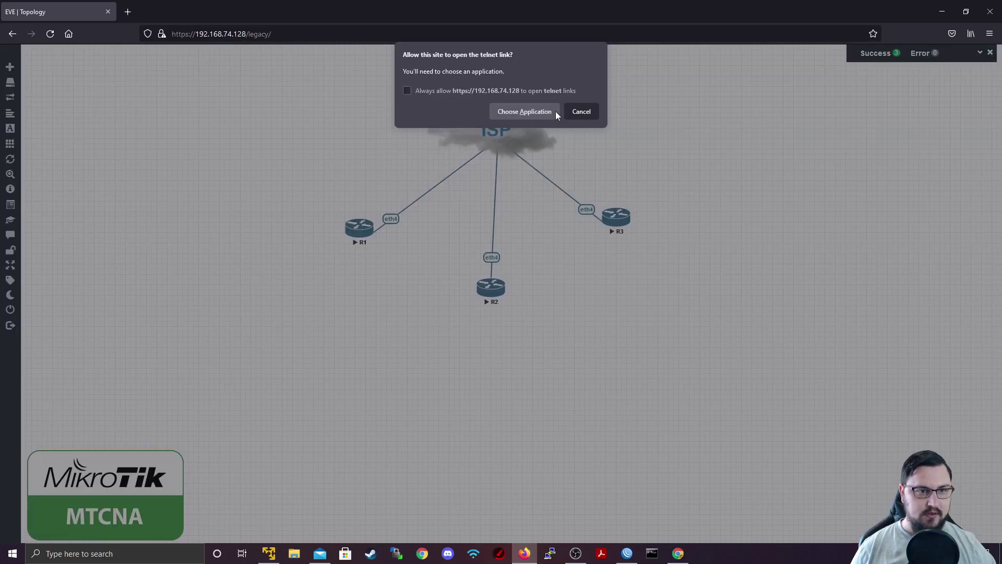
left_click(555, 111)
left_click(554, 166)
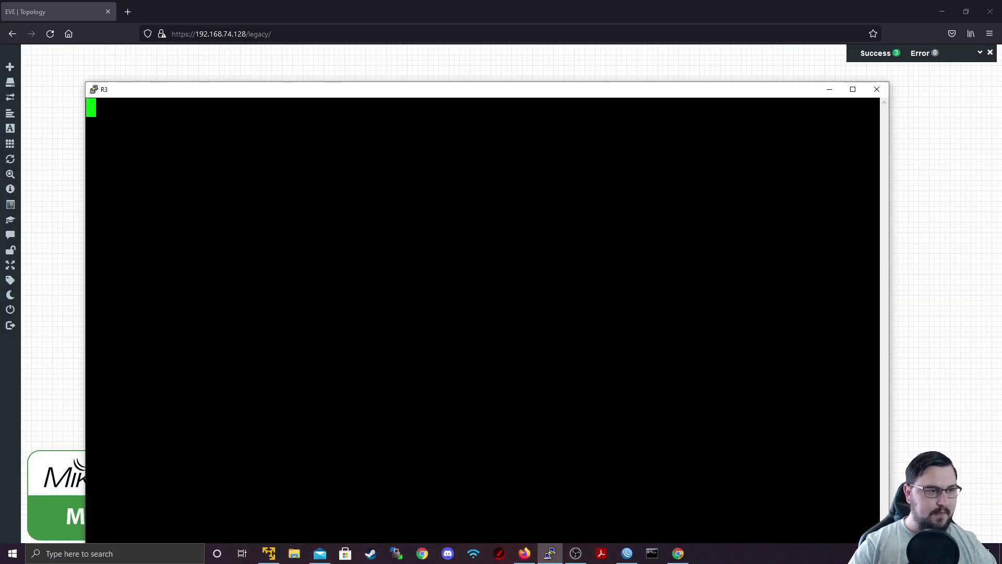
key("Return")
type("admin")
key("Return")
key("Return")
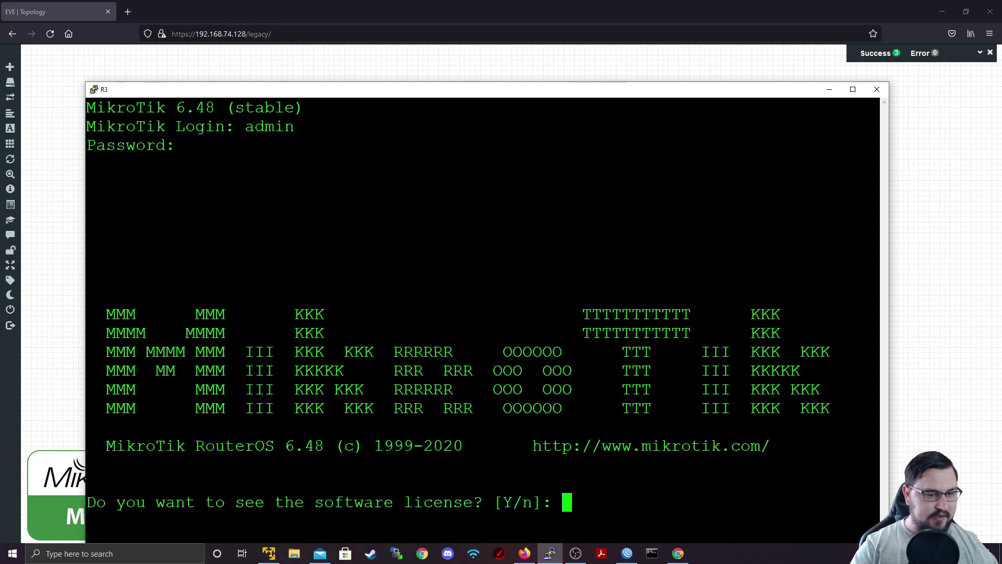
type("n")
key("Return")
key("Return")
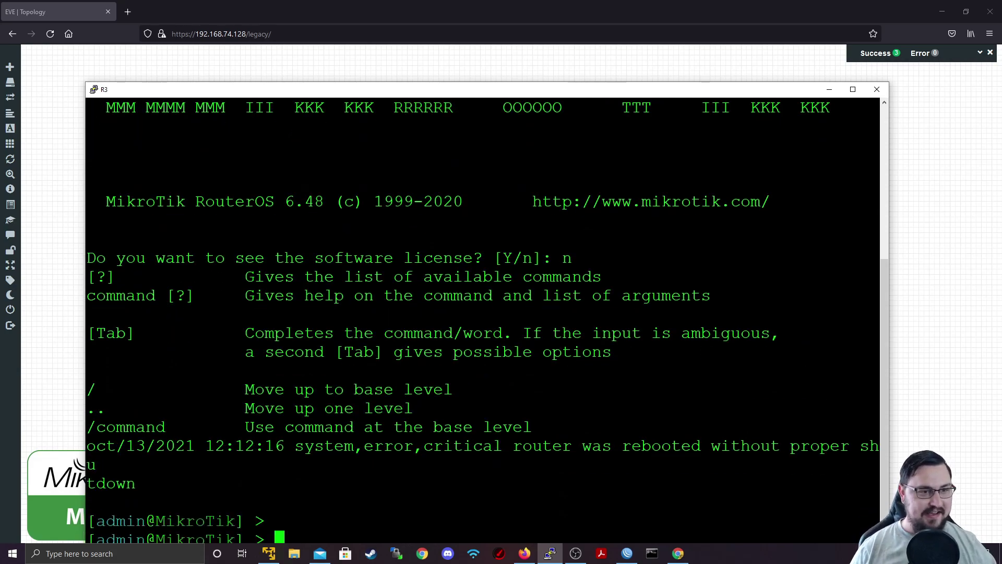
left_click_drag(439, 92, 395, 78)
Run 'system identity set name=R3' on R3 and close the console session
type("sys")
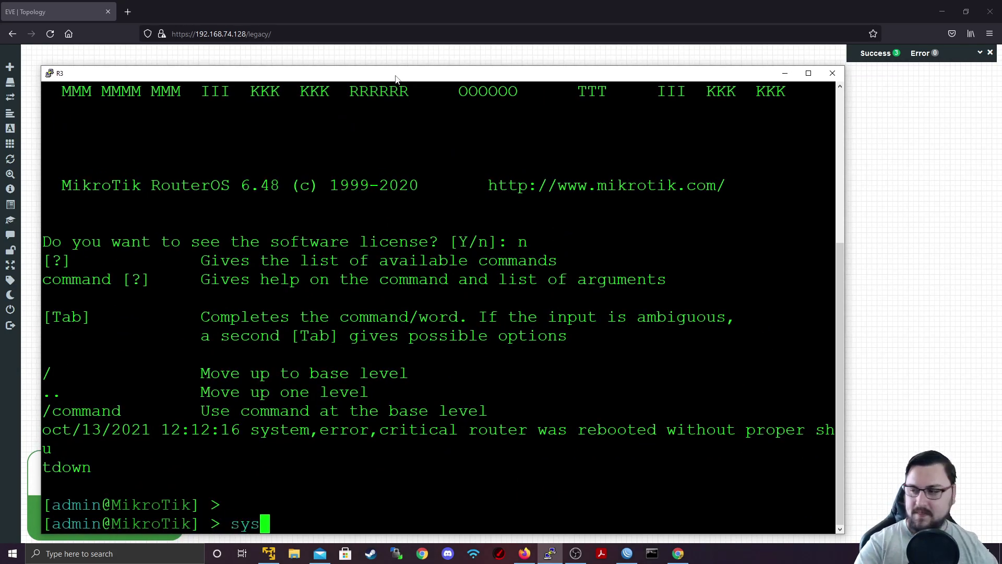
key("Tab")
type("up")
key("Tab")
key("BackSpace")
key("BackSpace")
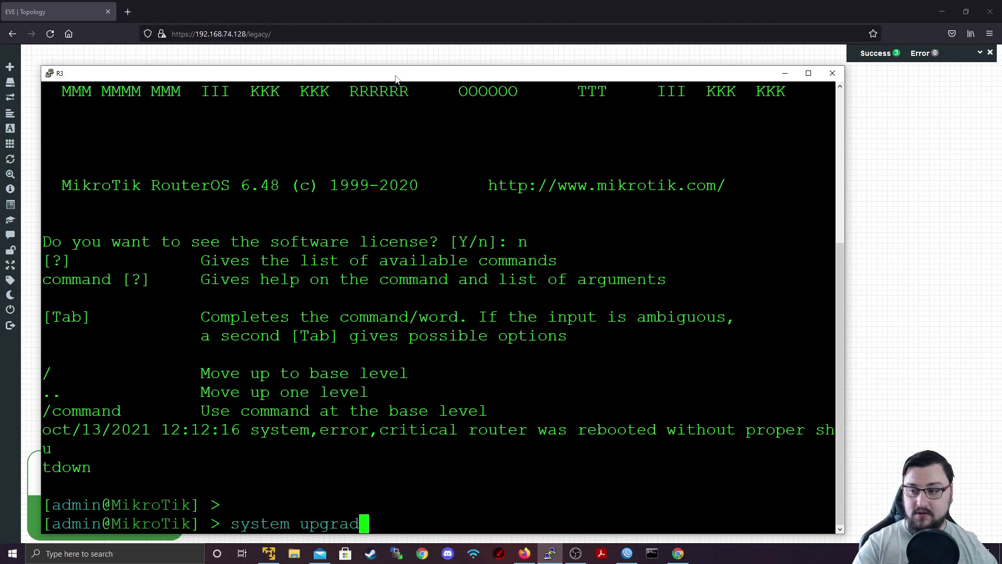
key("BackSpace")
key("BackSpace")
key("BackSpace")
key("BackSpace")
key("BackSpace")
key("BackSpace")
type("i")
key("Tab")
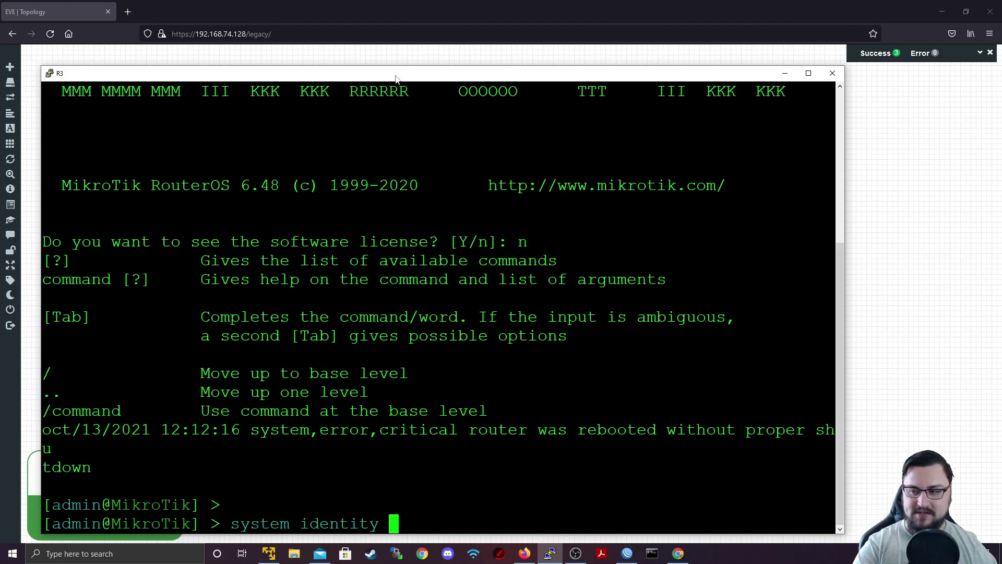
type("set na")
key("Tab")
type("R3")
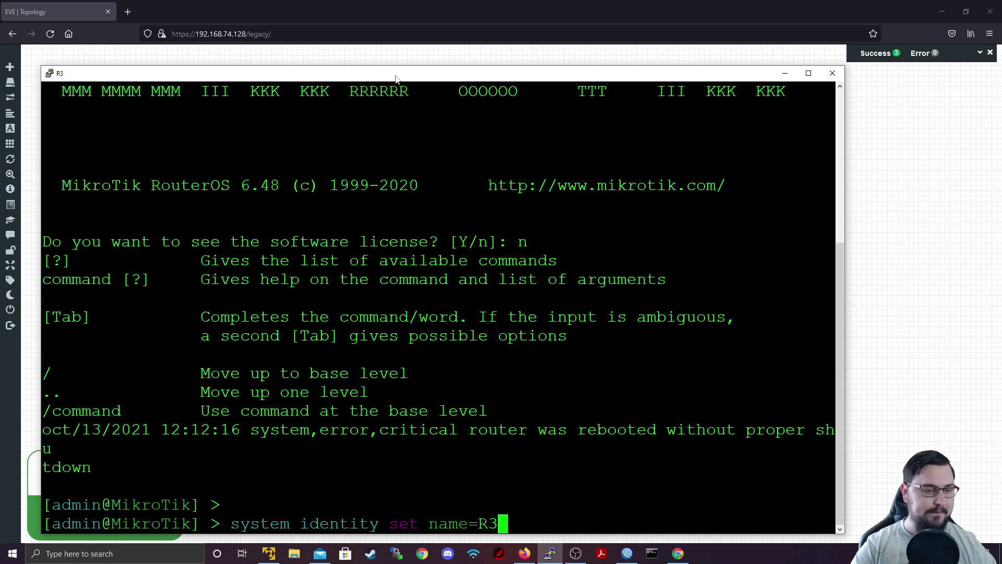
key("Return")
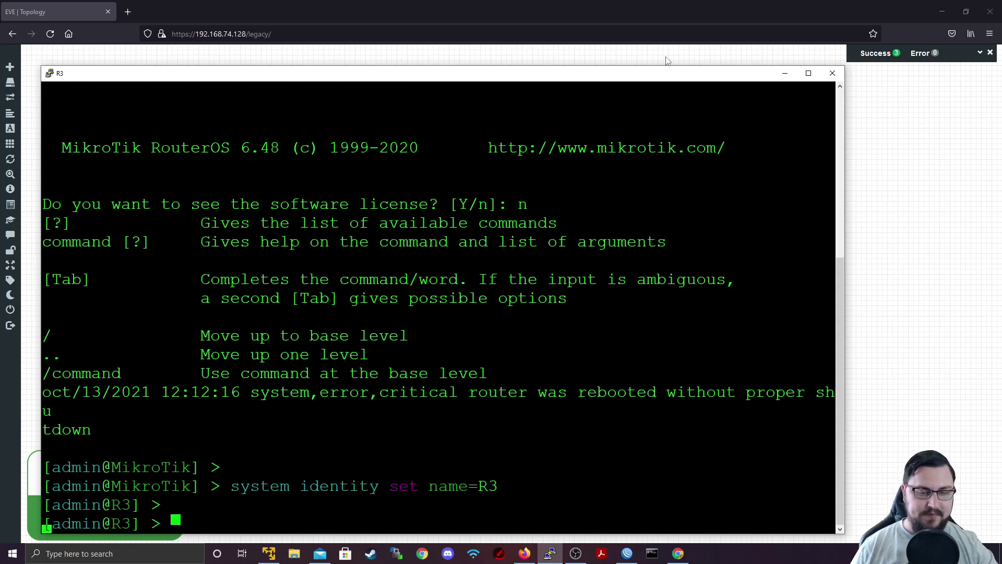
key("Return")
left_click(831, 72)
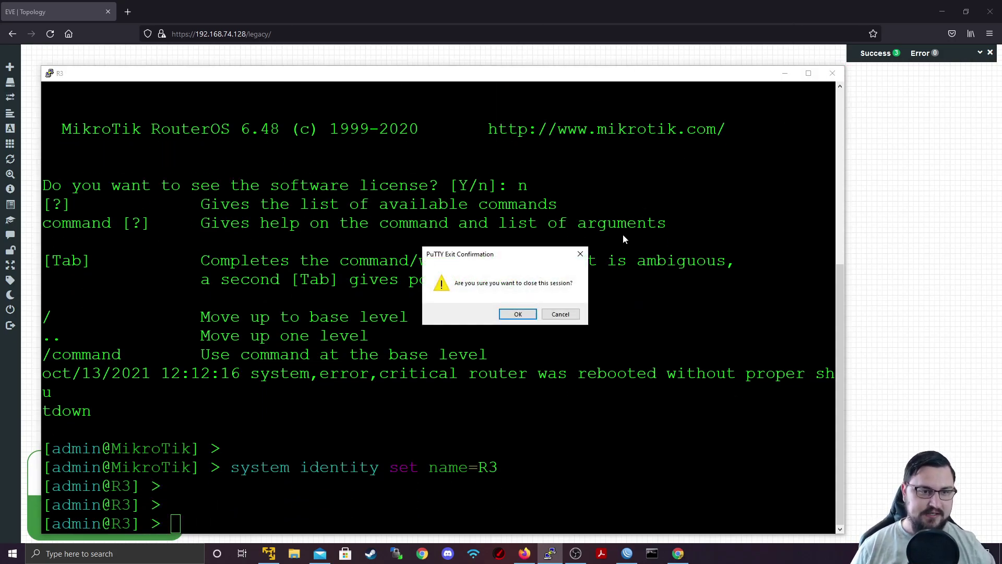
left_click(532, 313)
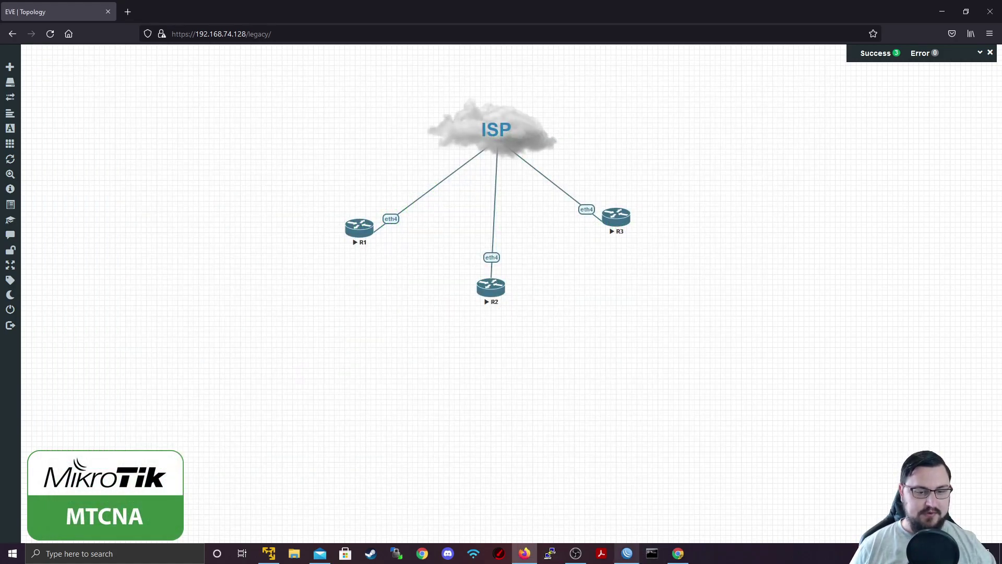
Disconnect WinBox from R1 and refresh the neighbor list to show R1, R2 and R3
left_click(628, 553)
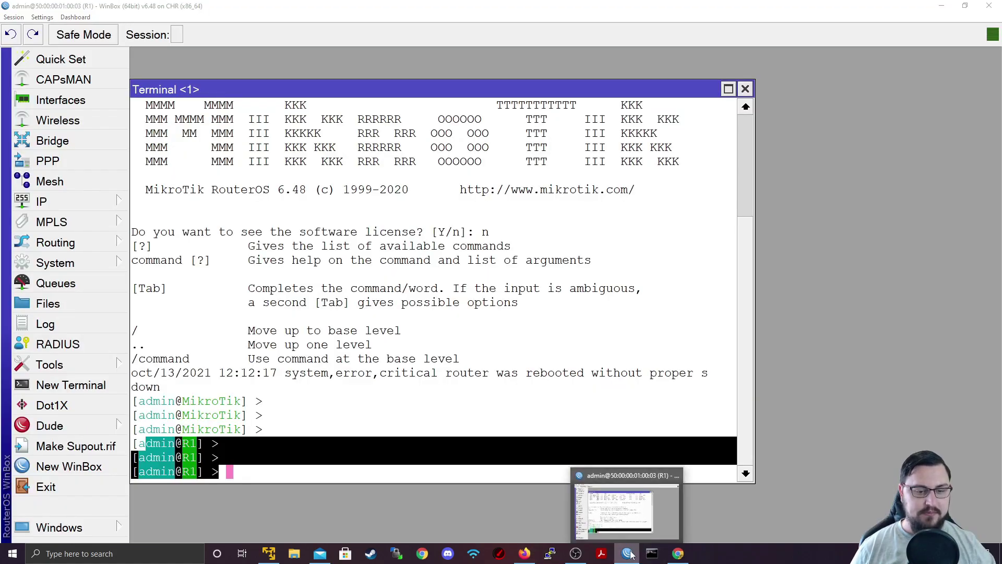
right_click(629, 553)
left_click(11, 17)
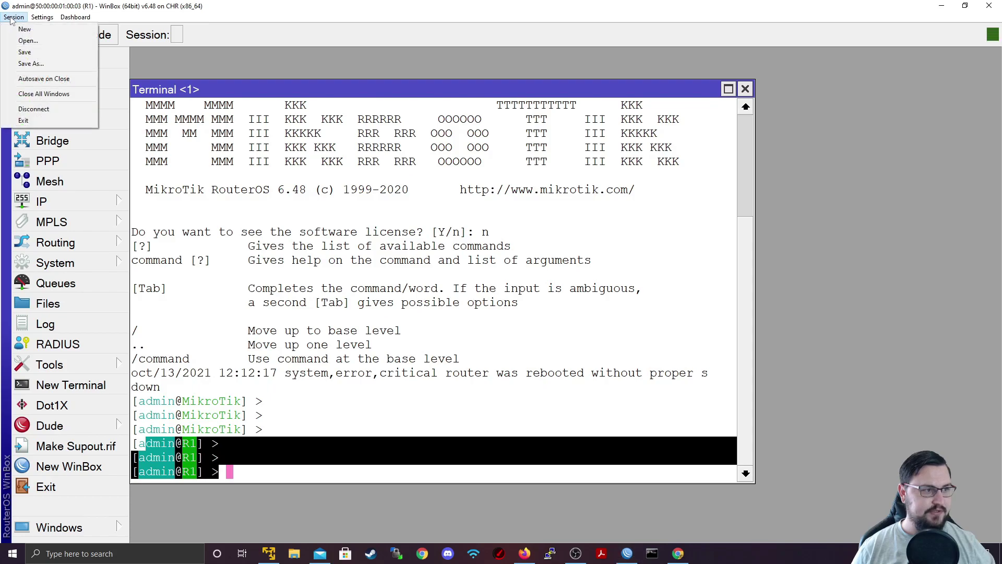
left_click(34, 109)
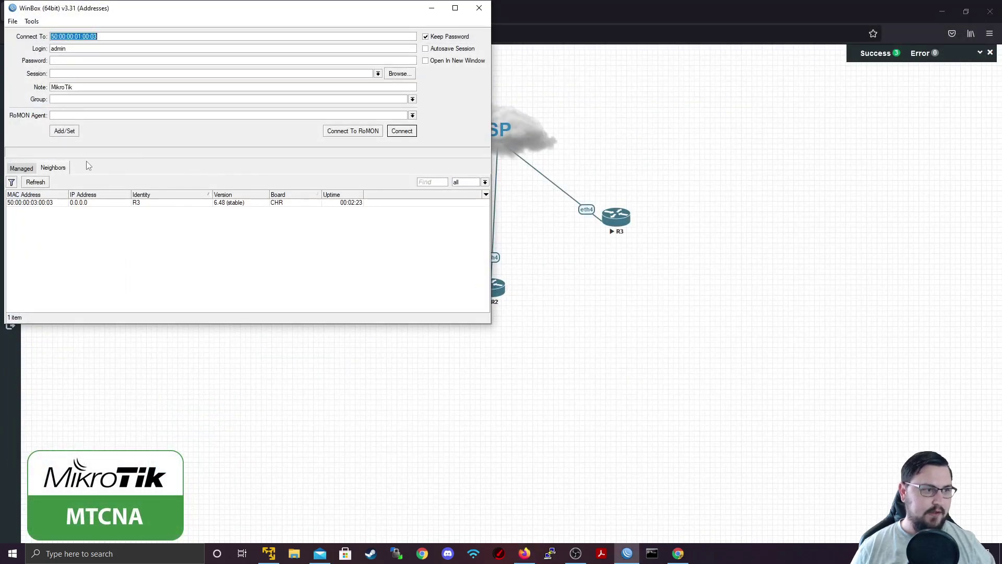
left_click(46, 183)
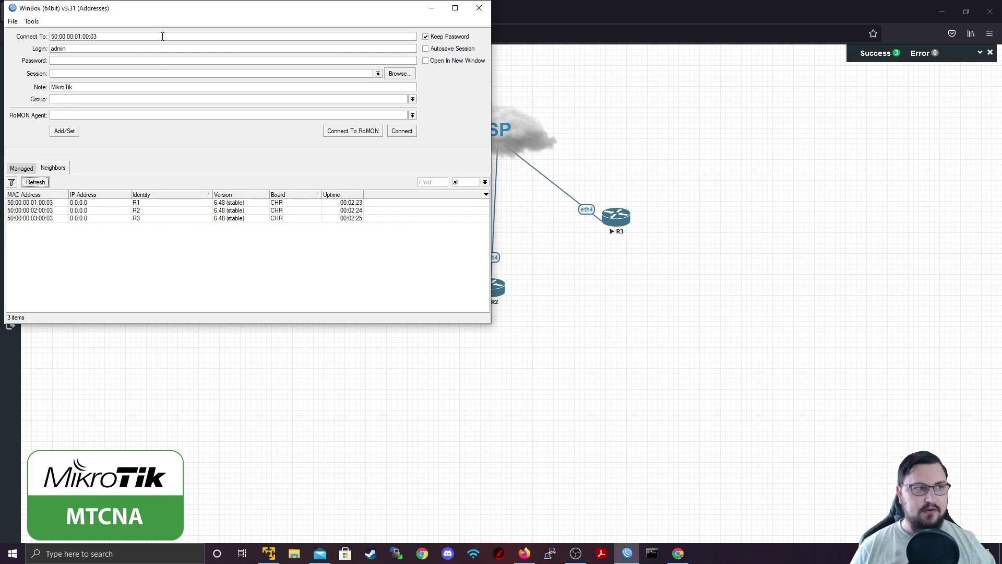
left_click_drag(170, 11, 493, 85)
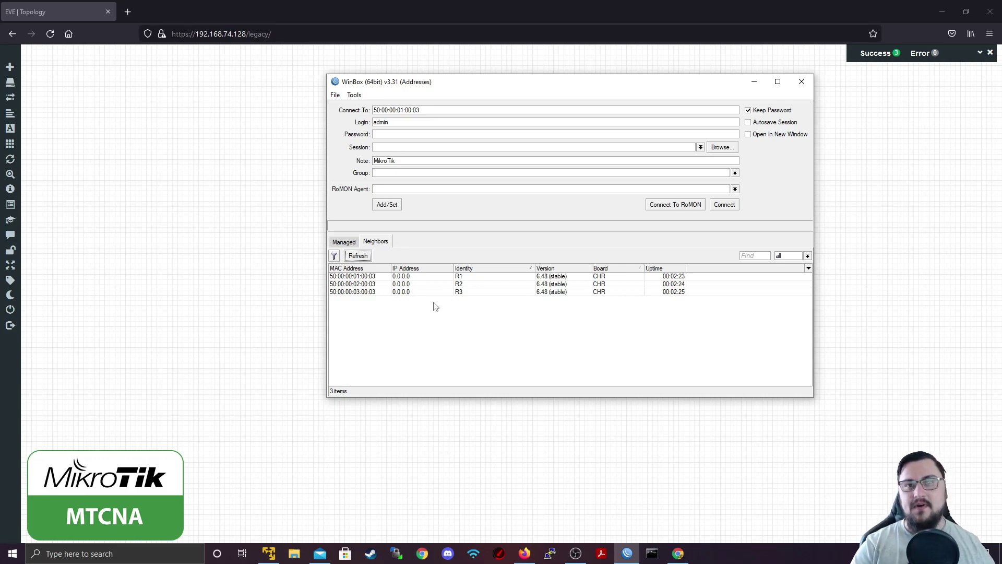
key("alt+Tab")
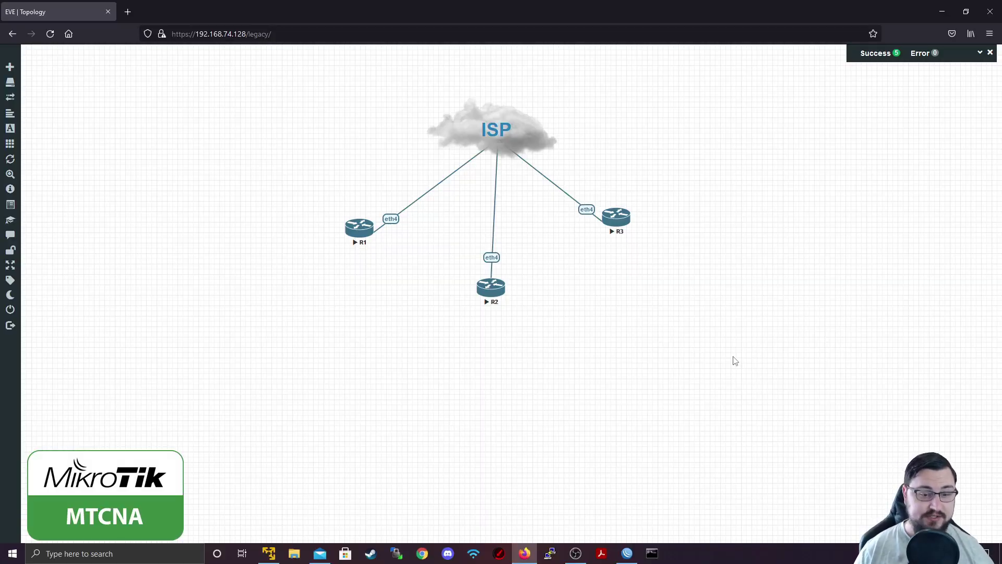
Reconnect to R1 at 50:00:00:01:00:03 and maximize the session window
left_click(627, 553)
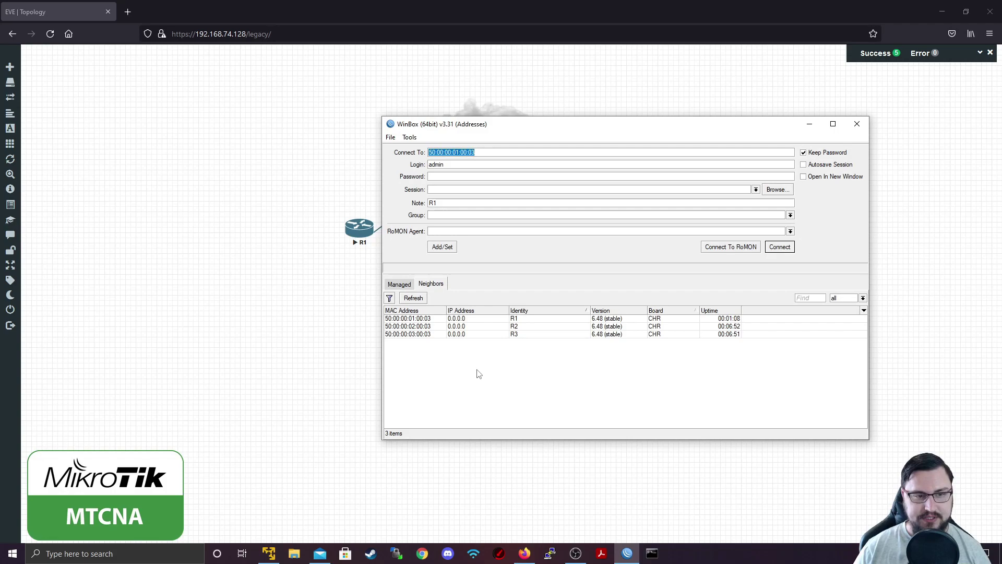
left_click(422, 319)
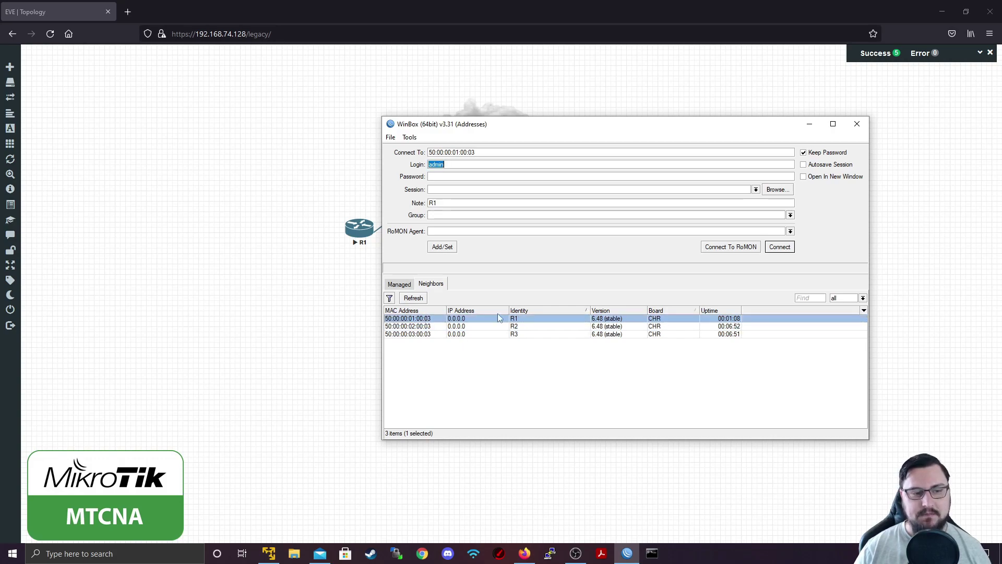
left_click(778, 247)
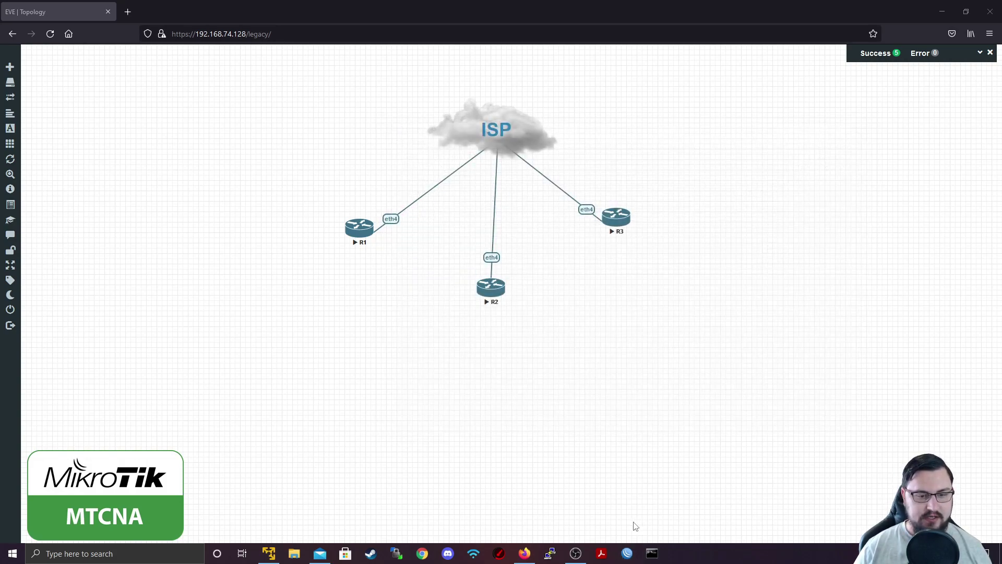
double_click(510, 125)
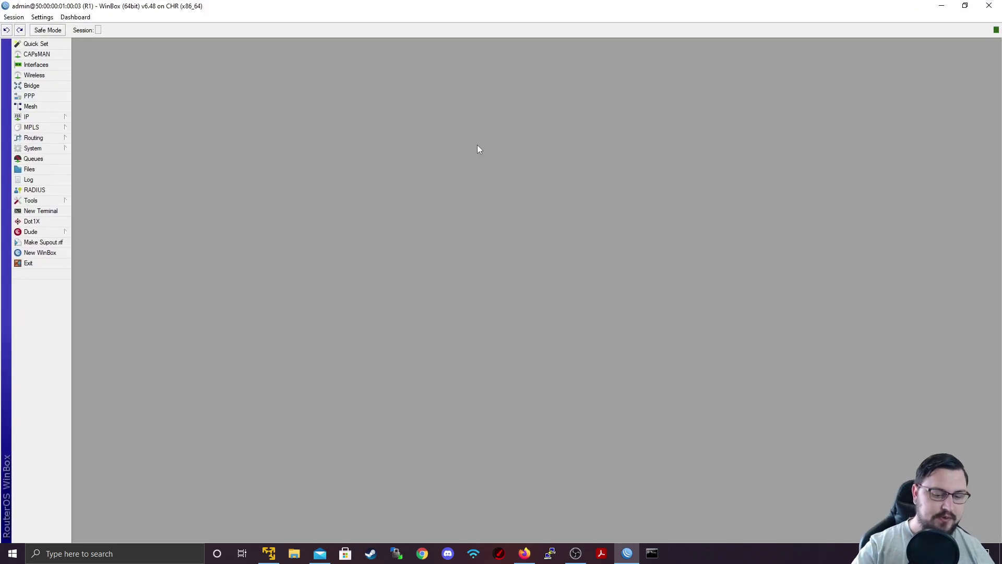
Enlarge WinBox text and open IP > Neighbors, showing 192.168.74.1, R2 and R3 on ether4
key("ctrl+plus")
key("ctrl+plus")
key("ctrl+plus")
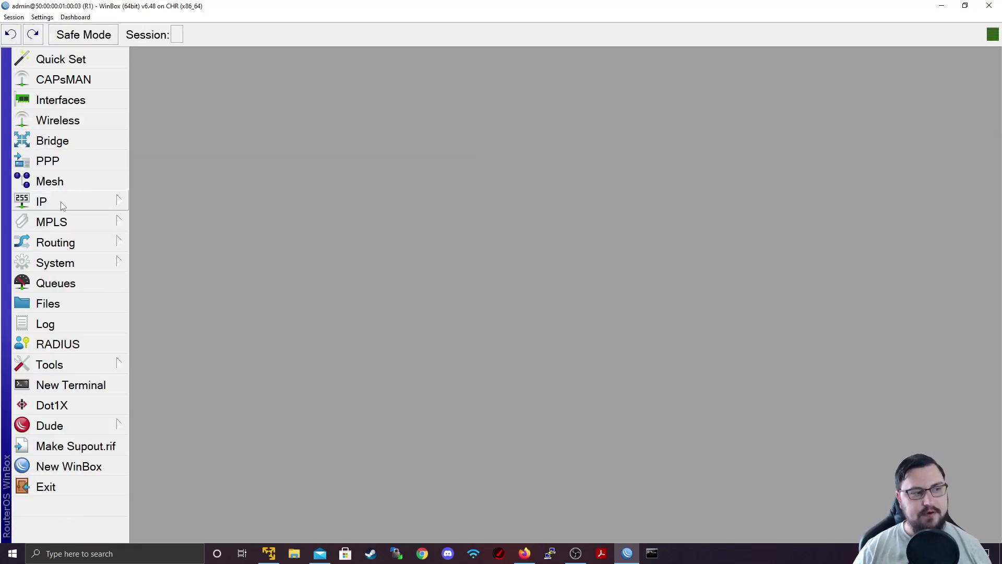
left_click(53, 202)
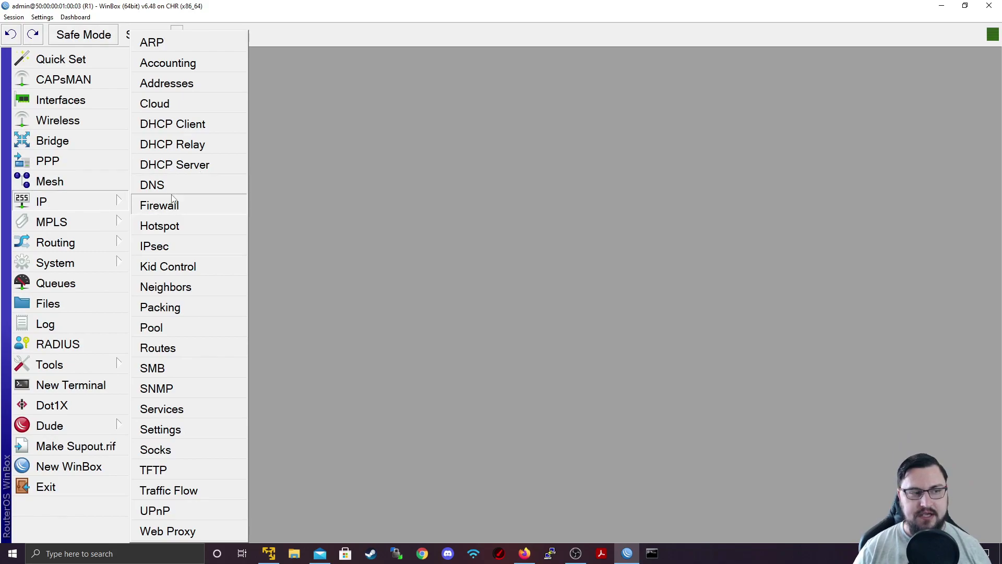
left_click(180, 288)
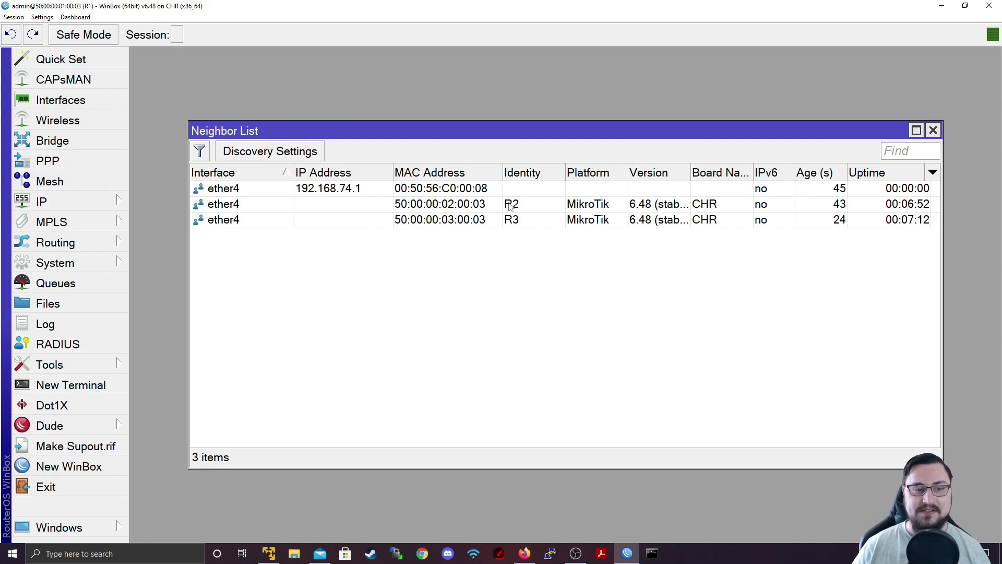
left_click(476, 208)
left_click(469, 189)
left_click(461, 221)
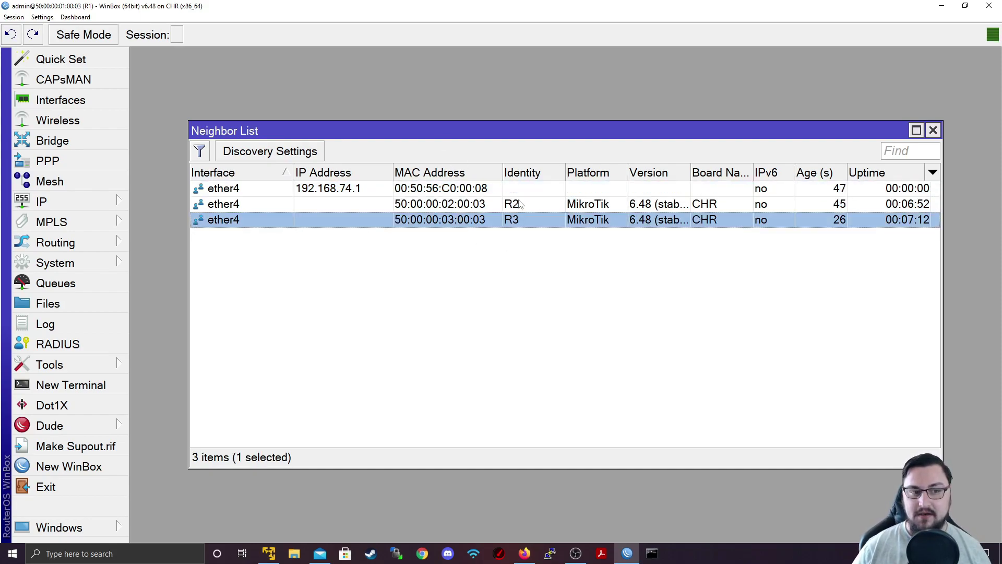
left_click(519, 205)
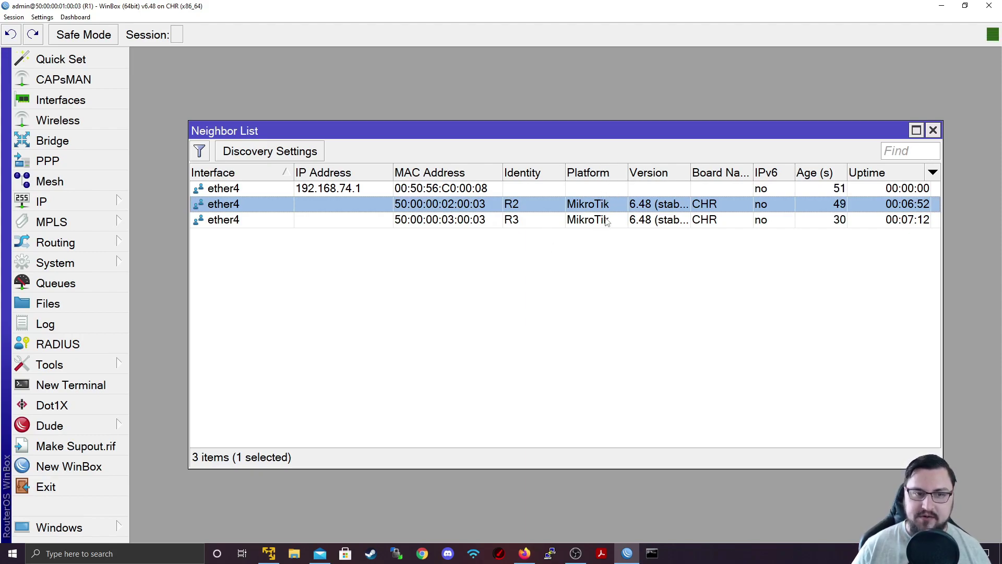
left_click(310, 153)
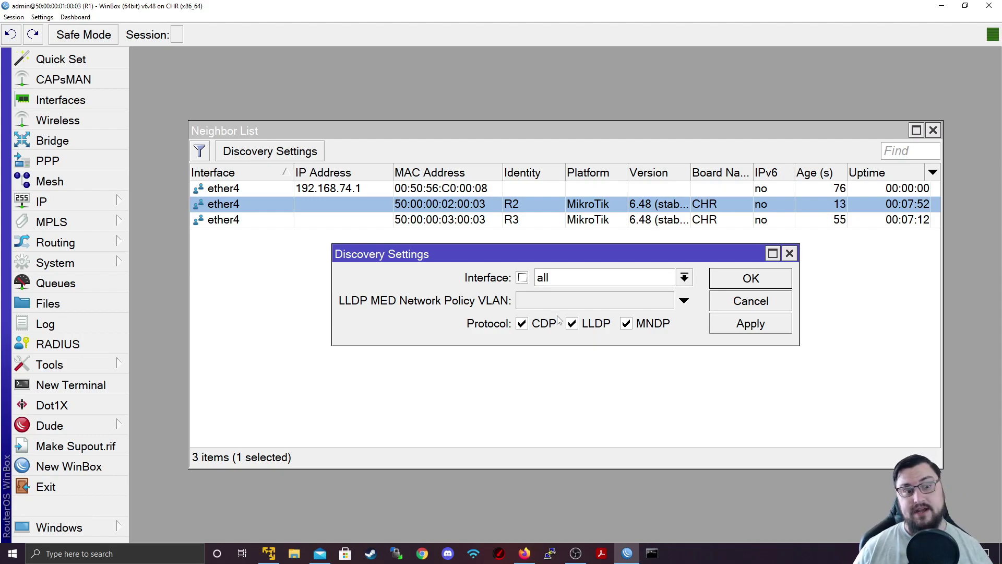
left_click(745, 308)
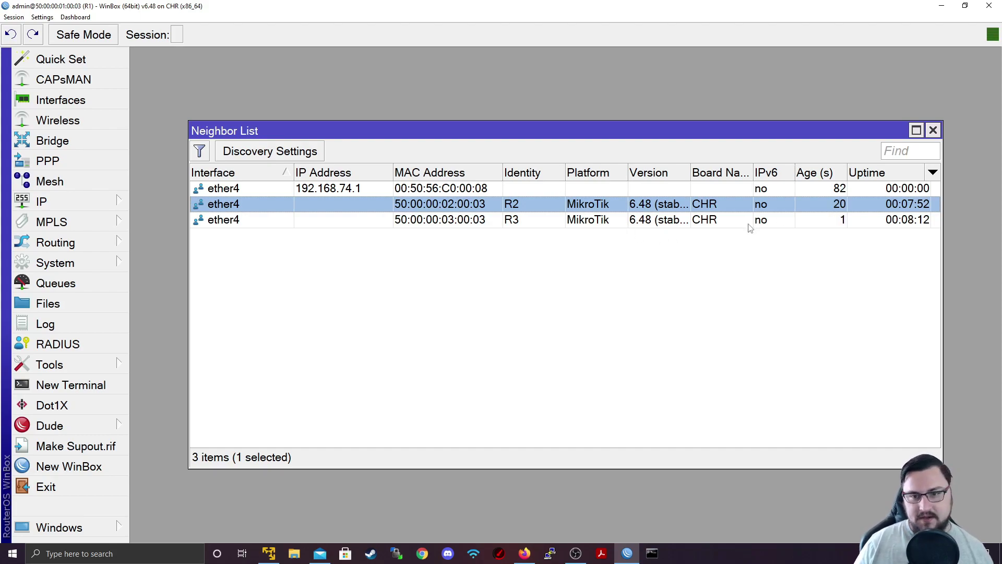
left_click(900, 222)
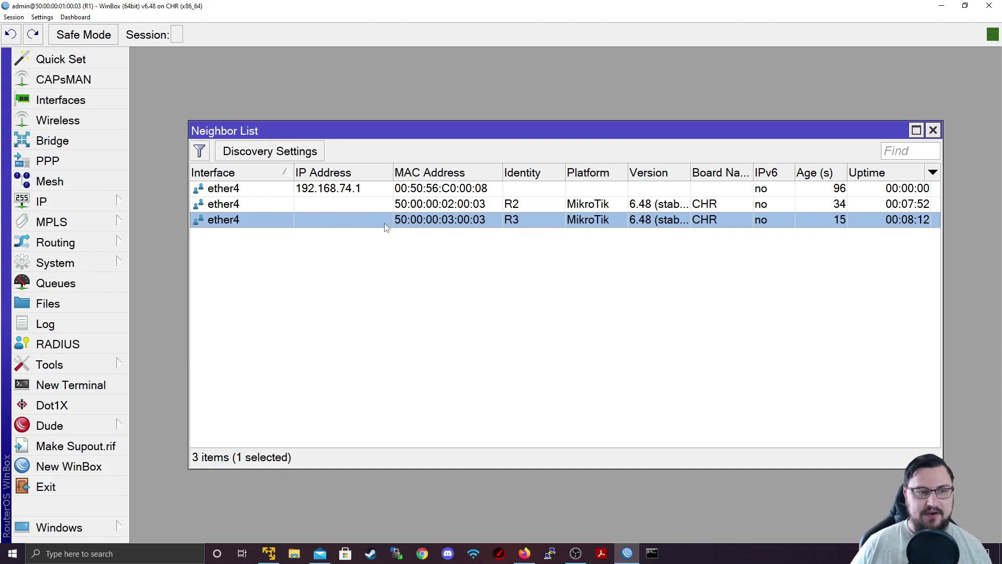
MAC-ping R2 from R1's Neighbor List, getting 8 of 8 replies, then close the ping window
right_click(424, 227)
left_click(410, 206)
right_click(411, 209)
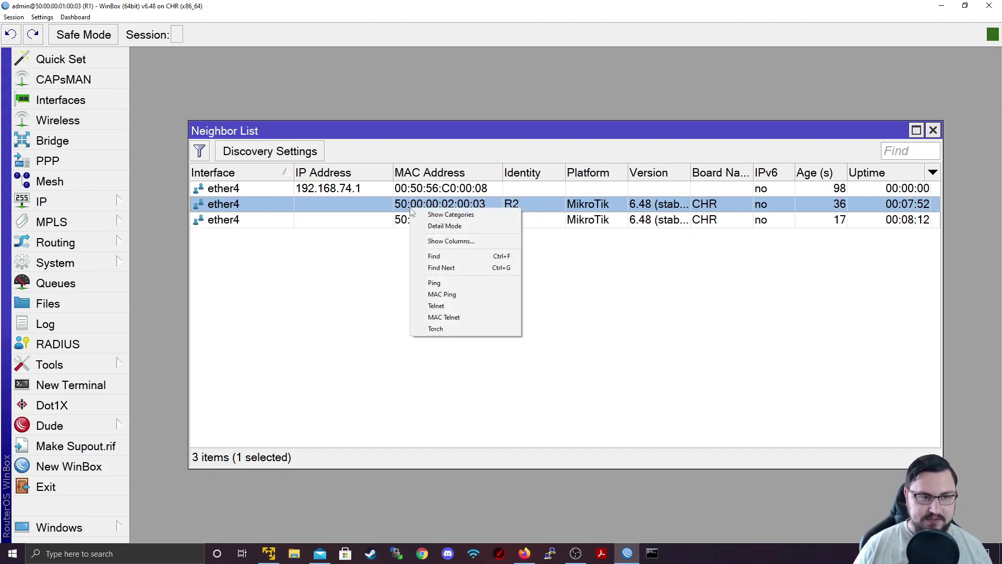
left_click(455, 295)
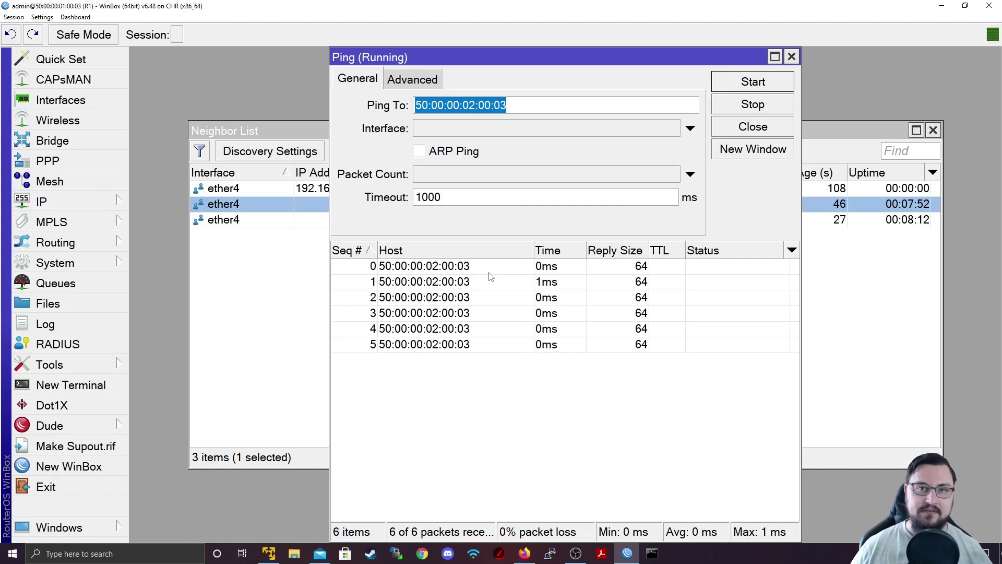
left_click(791, 56)
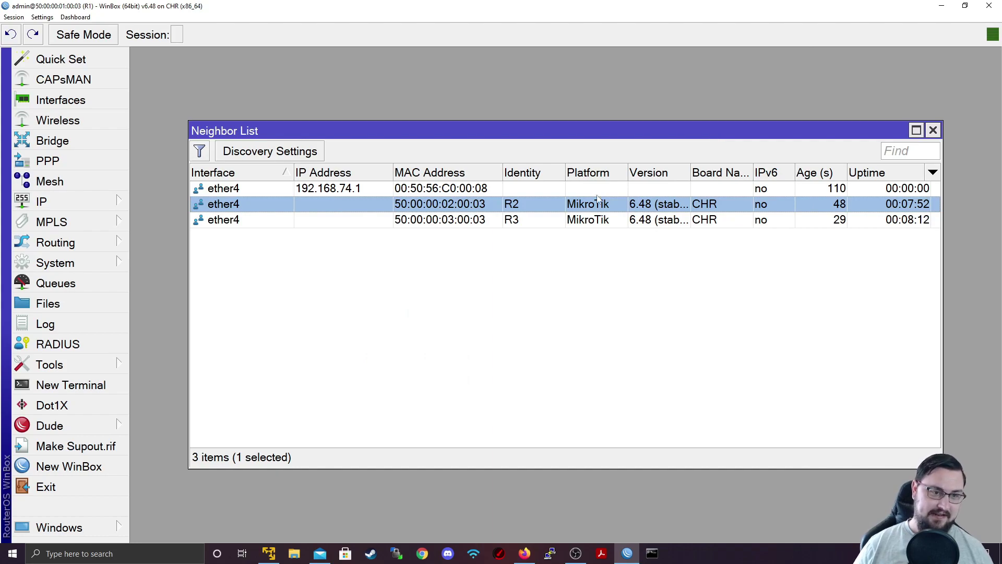
Open a MAC Telnet session to R2 and log in with the login name and empty password
right_click(524, 208)
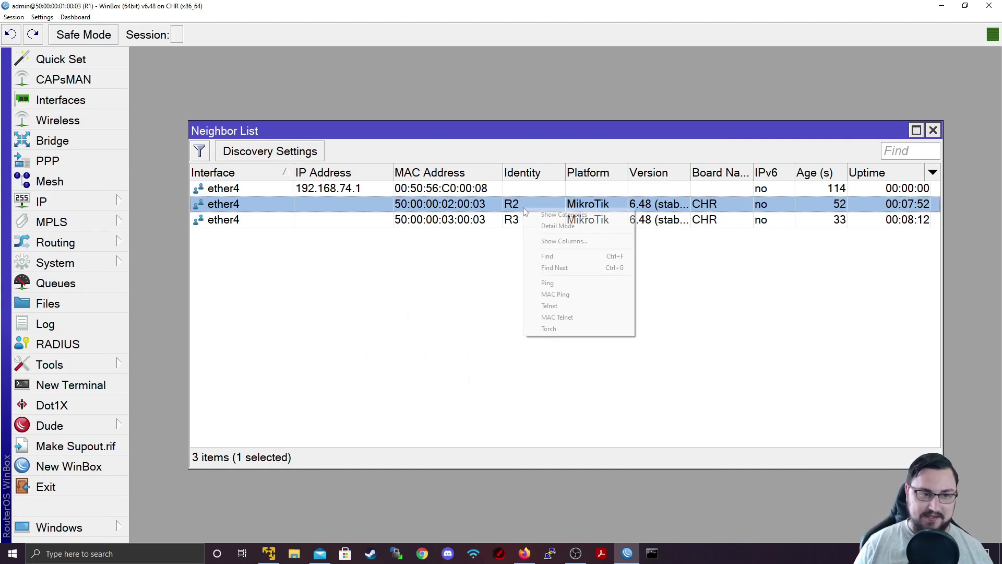
left_click(583, 318)
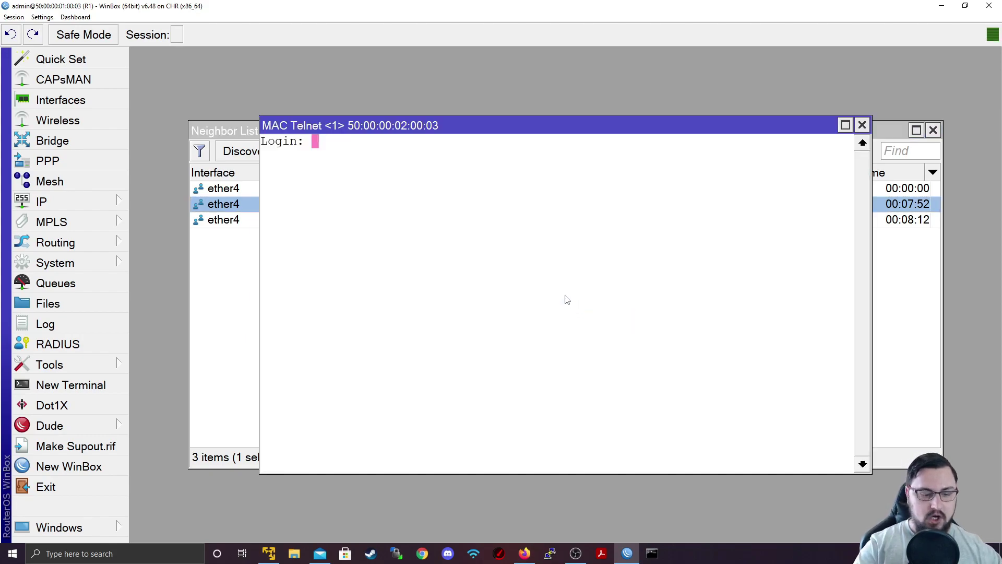
type("admin")
key("Return")
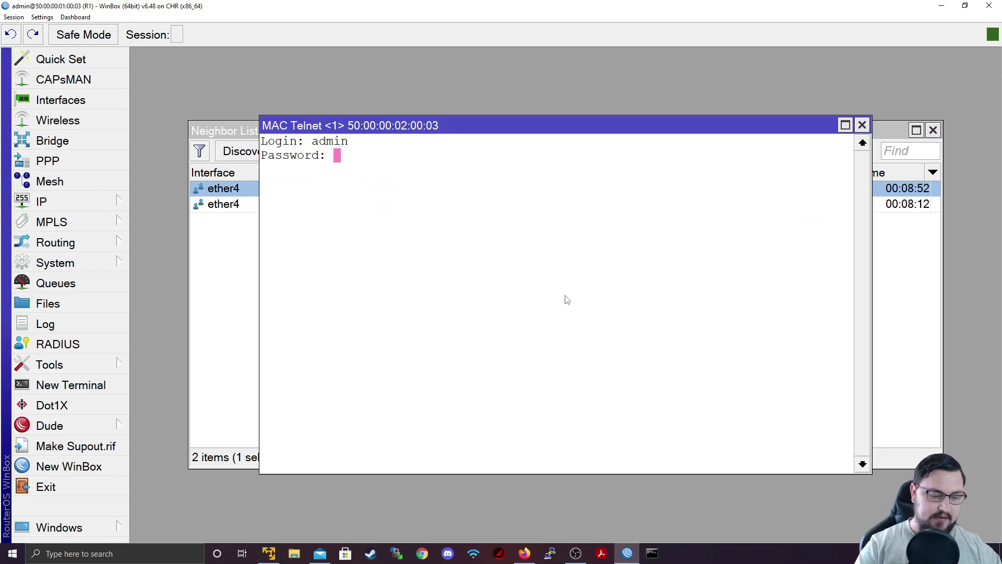
key("Return")
key("Return")
key("Return")
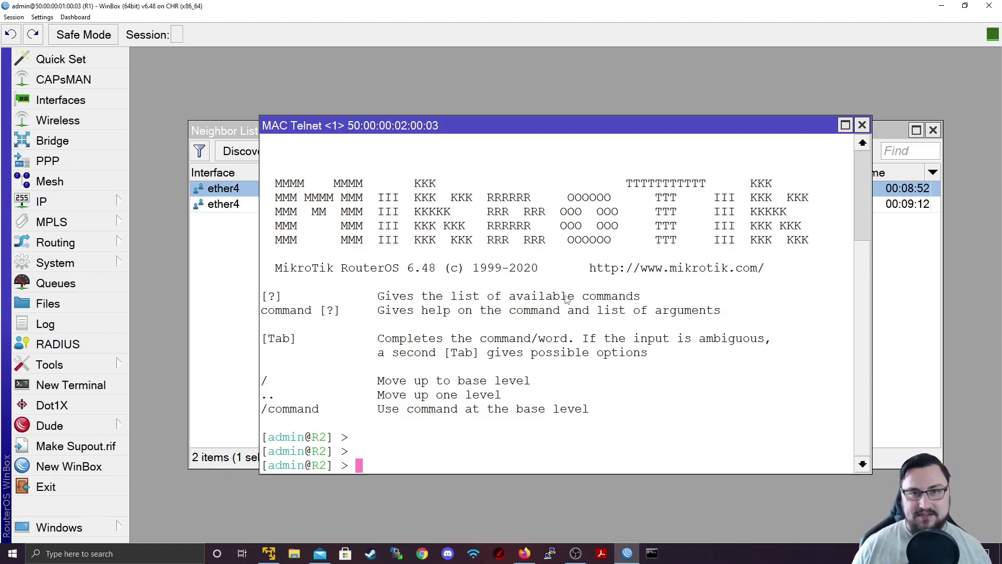
Close the R2 MAC Telnet window, review the Discovery Settings Interface choices, and cancel leaving 'all'
left_click(862, 126)
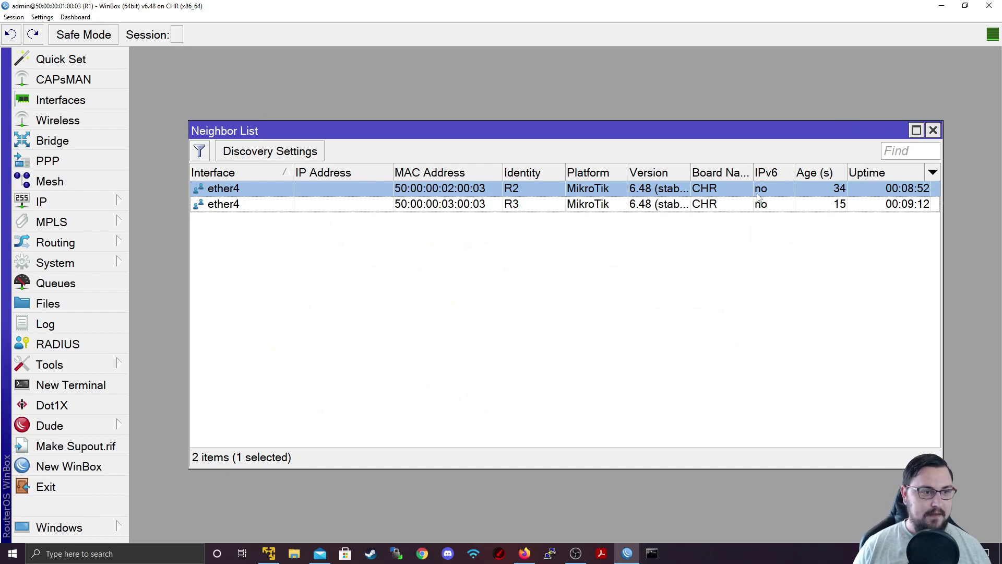
left_click(323, 152)
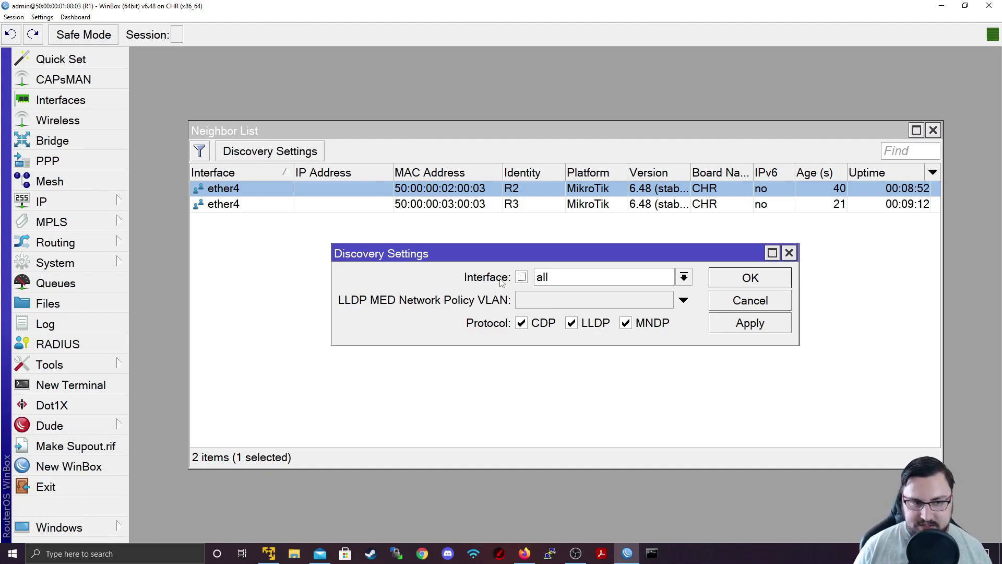
left_click(578, 275)
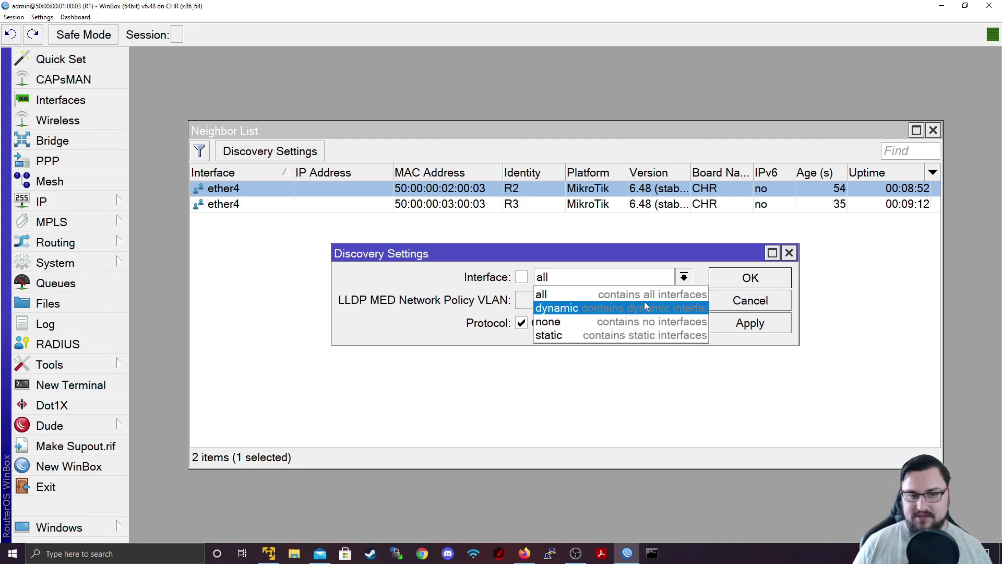
left_click(626, 293)
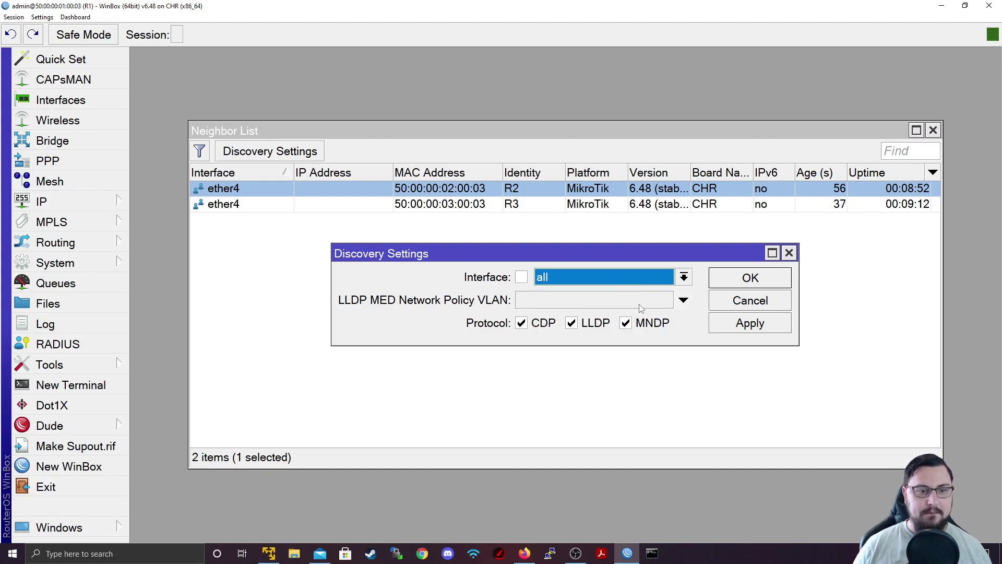
left_click(613, 278)
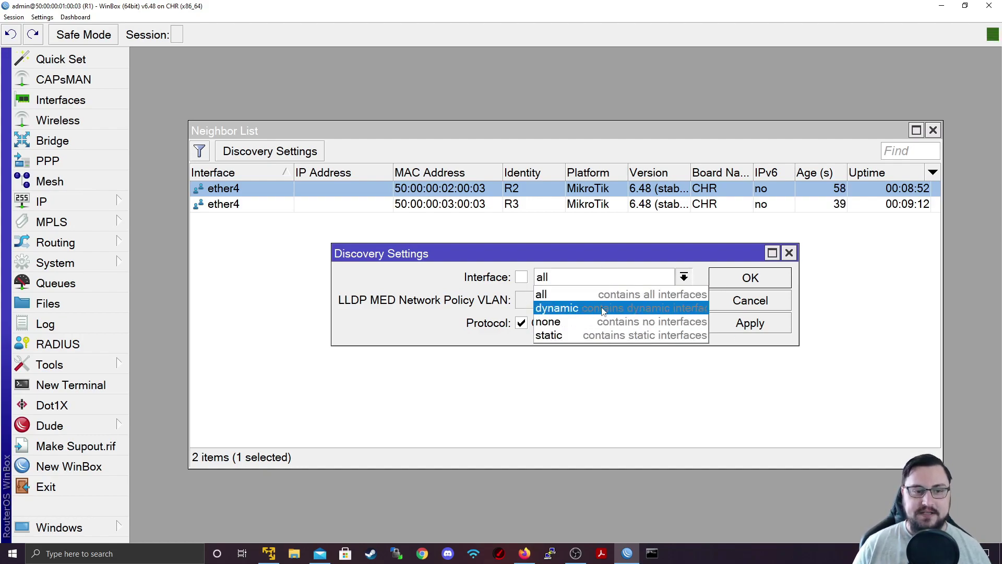
left_click(607, 276)
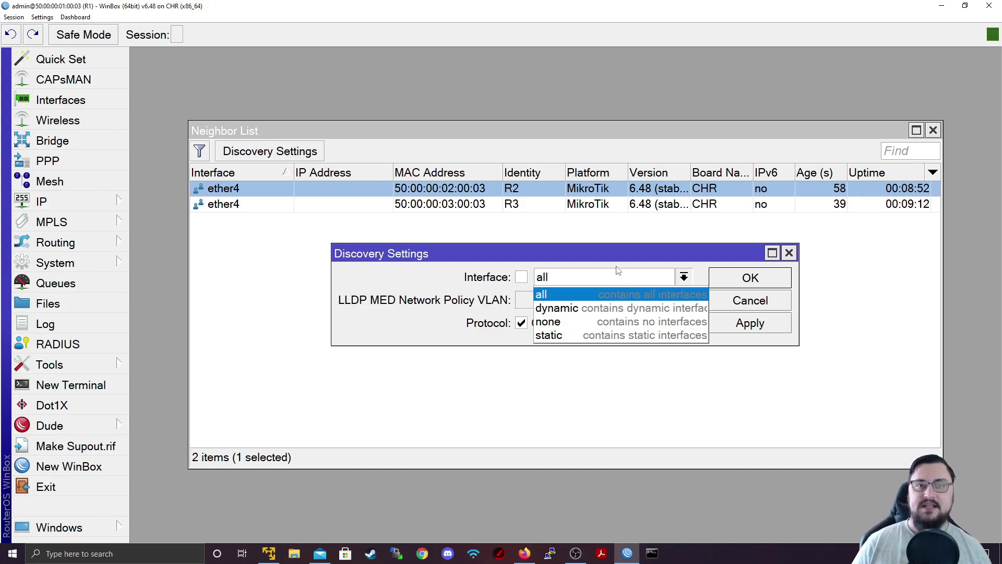
left_click(619, 269)
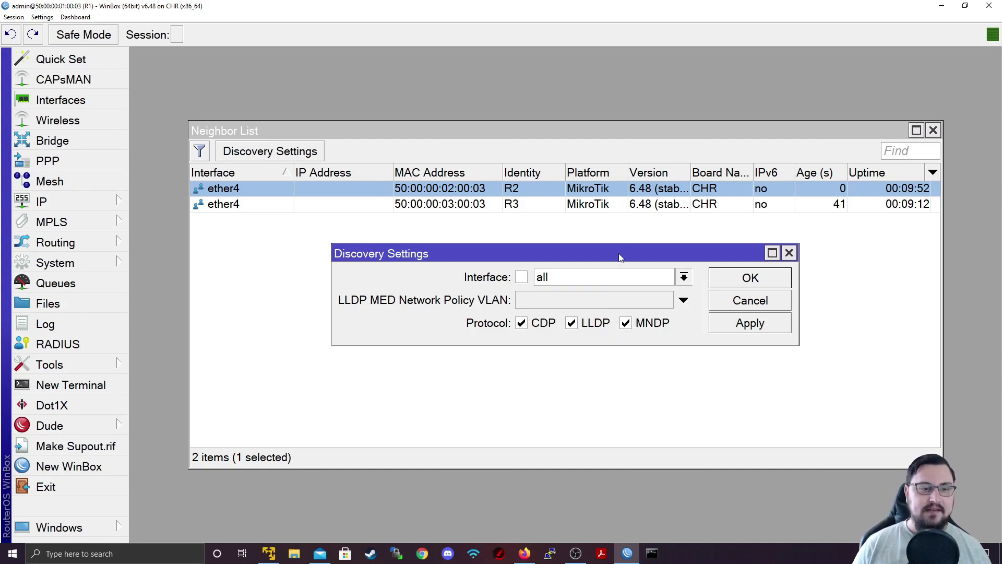
left_click(738, 301)
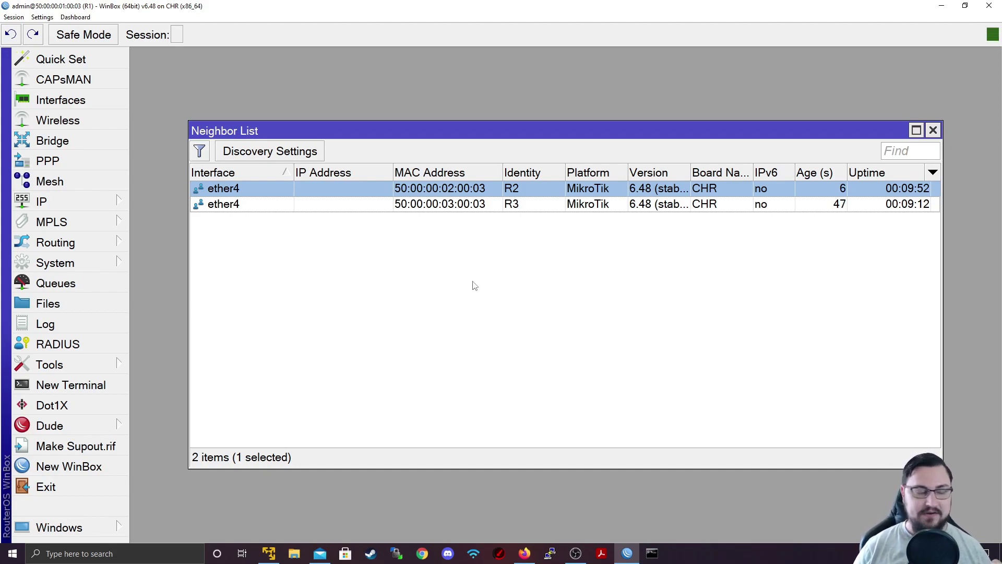
Create a new interface list named 'Neighbors'
left_click(107, 100)
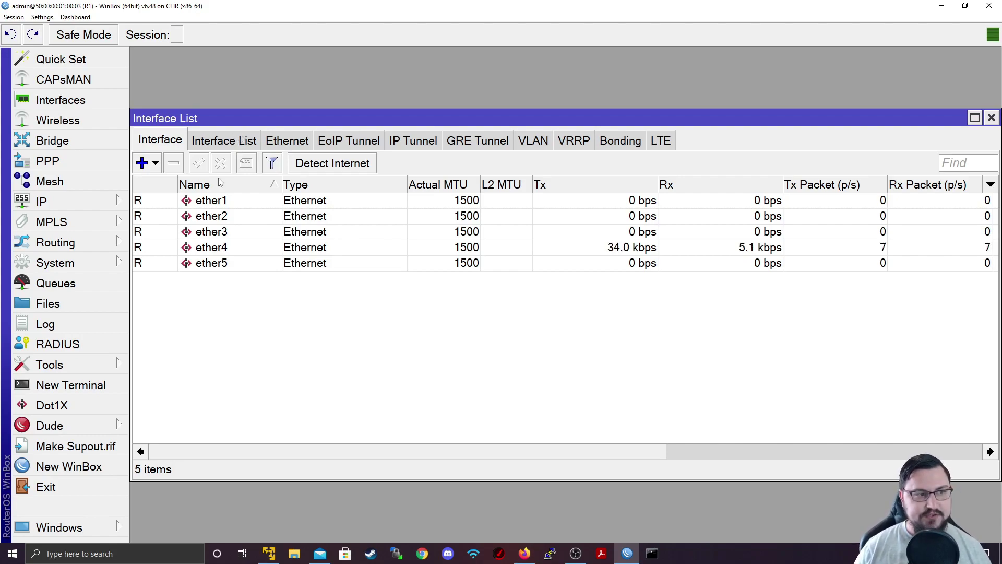
left_click(217, 140)
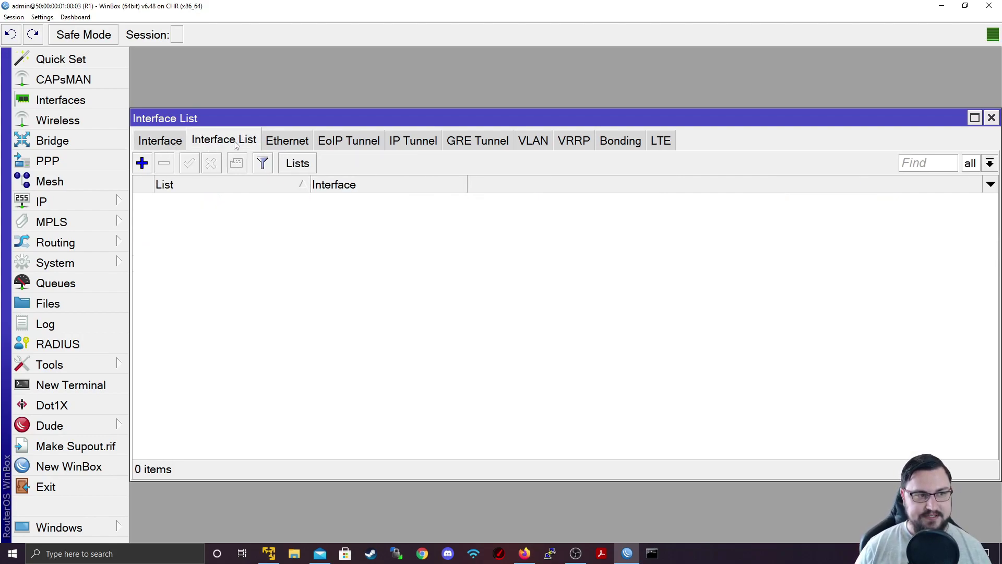
left_click(307, 166)
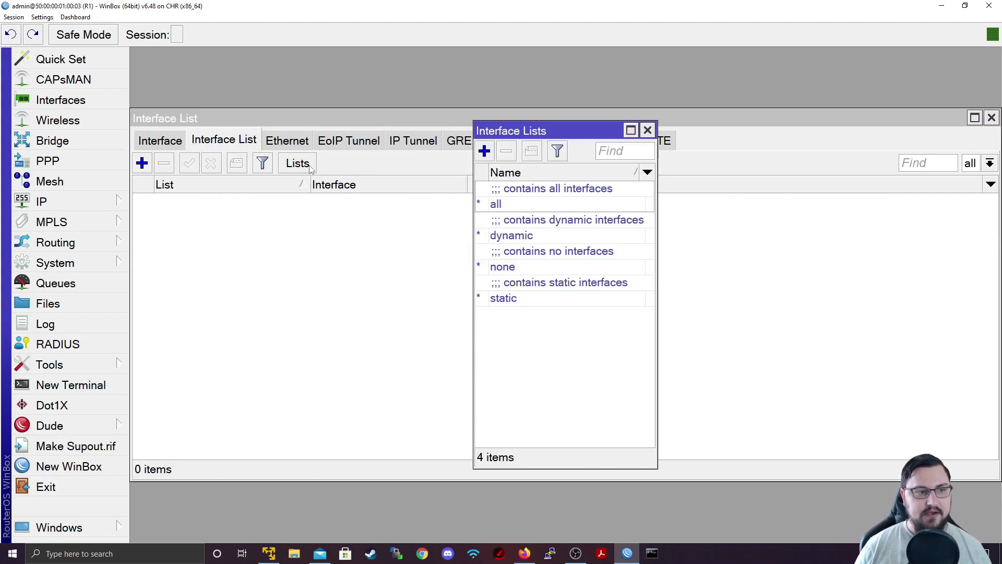
left_click(486, 154)
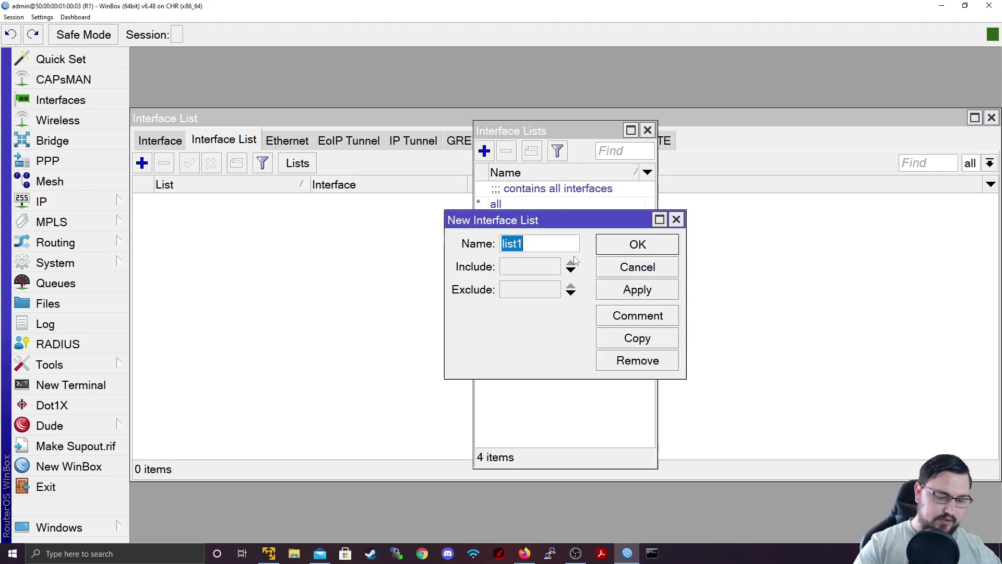
type("Neighbors")
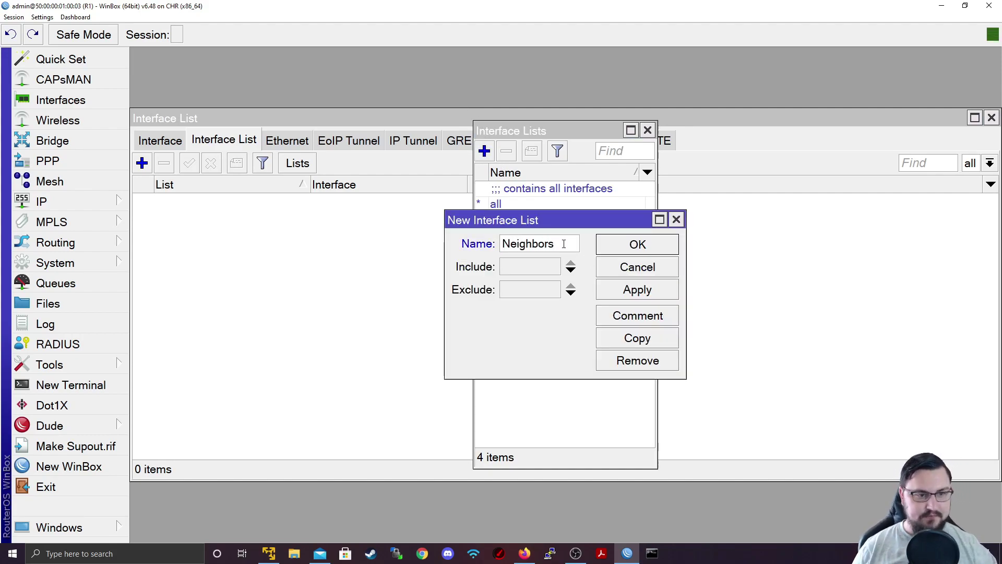
left_click(635, 288)
left_click(637, 244)
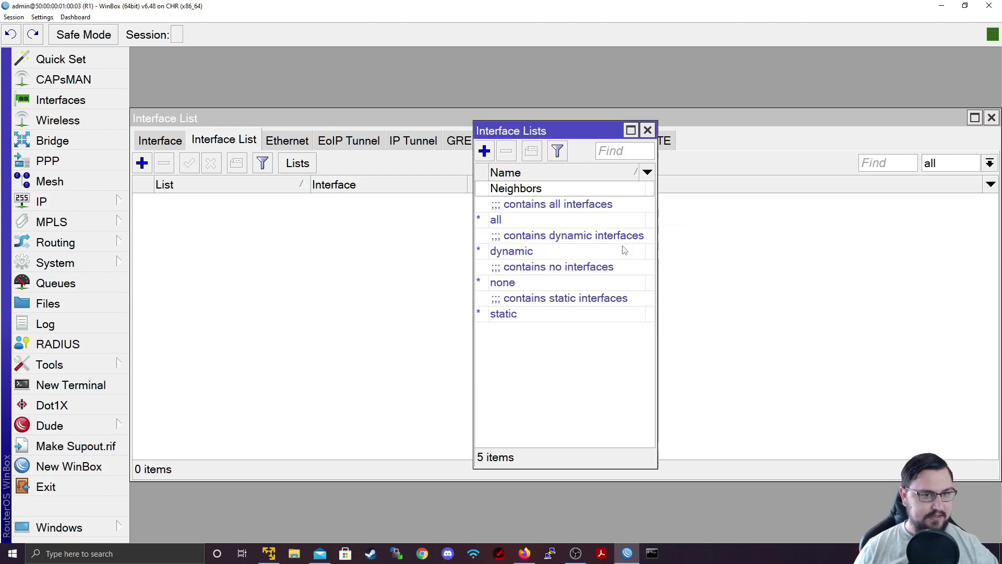
Add ether1 as a member of the Neighbors interface list
left_click(242, 181)
left_click(142, 162)
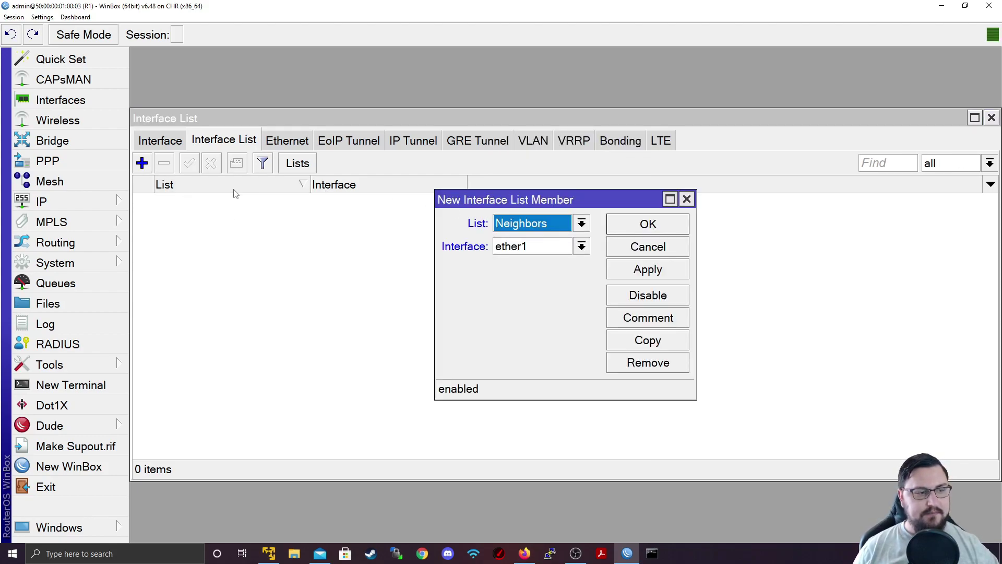
left_click(535, 245)
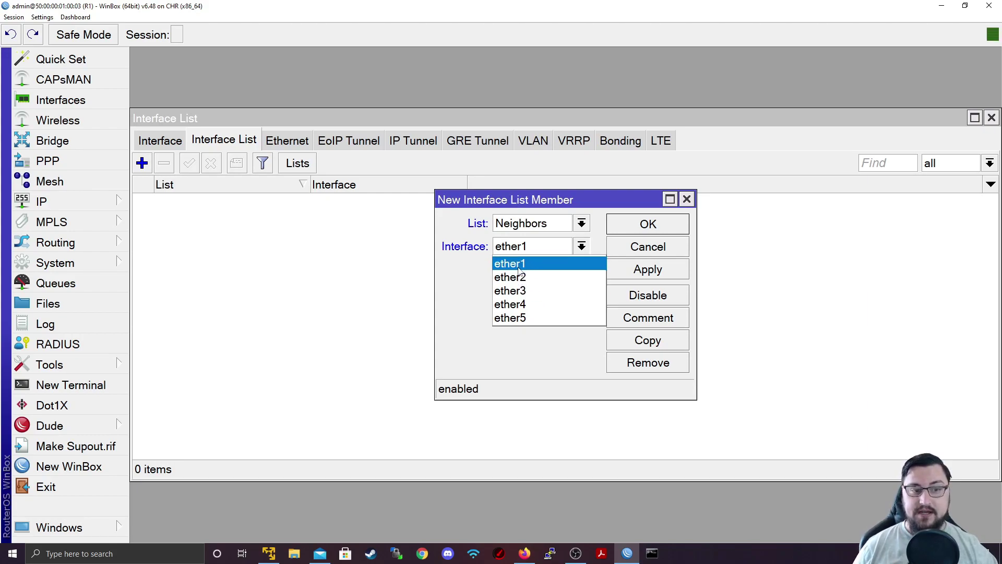
left_click(548, 263)
left_click(666, 267)
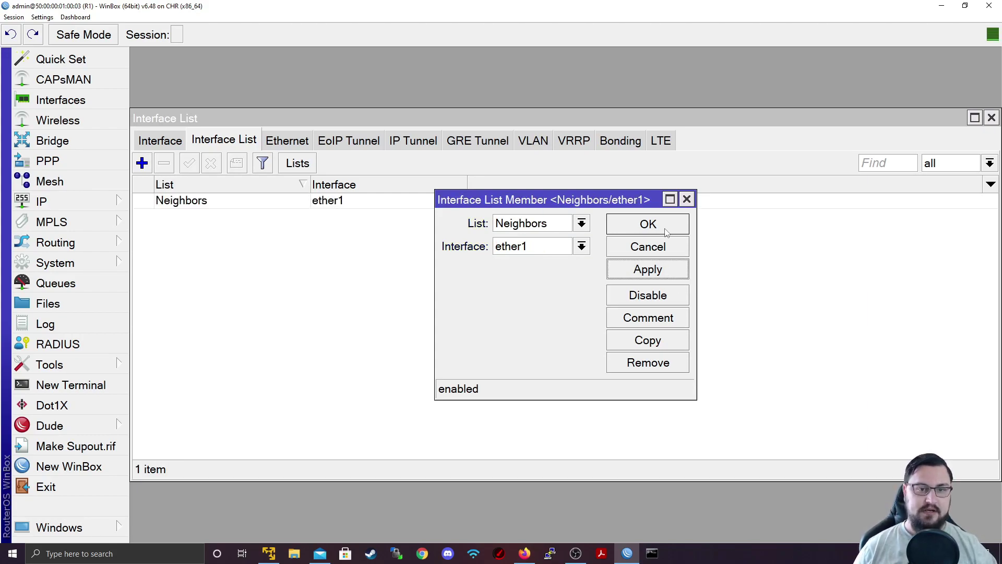
left_click(666, 230)
Set IP Neighbor Discovery Settings' interface to the Neighbors list, emptying R1's neighbor table
left_click(124, 201)
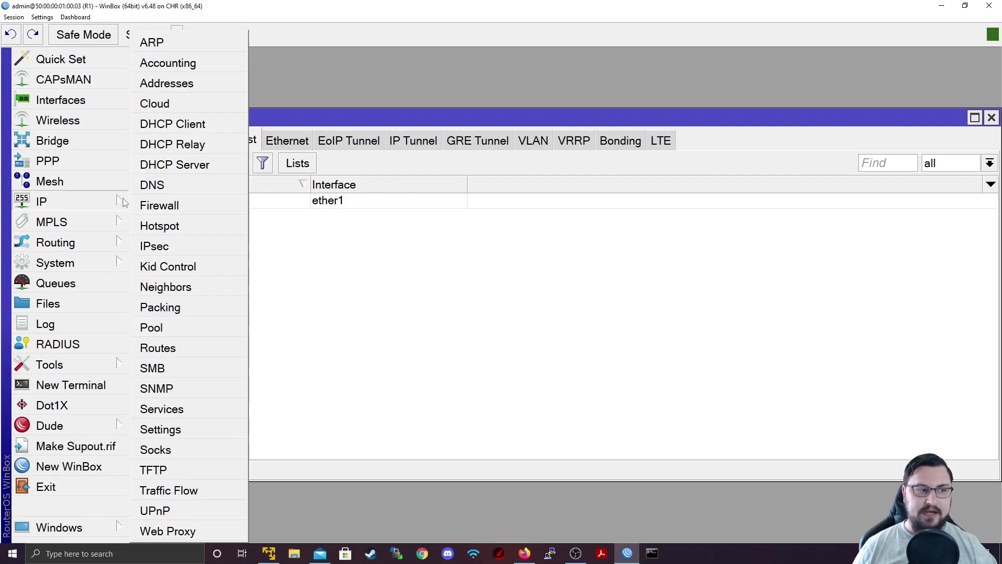
left_click(165, 286)
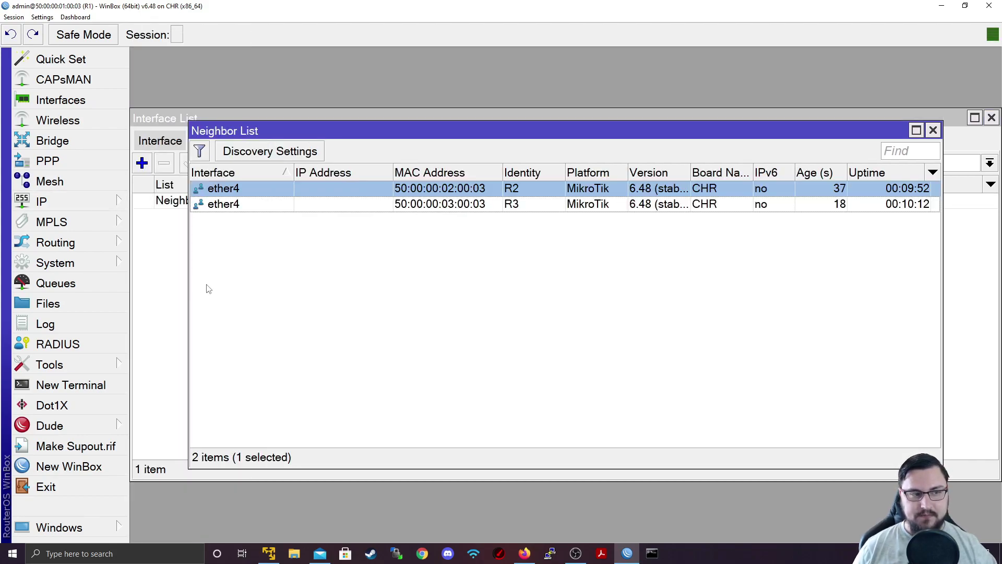
left_click(277, 158)
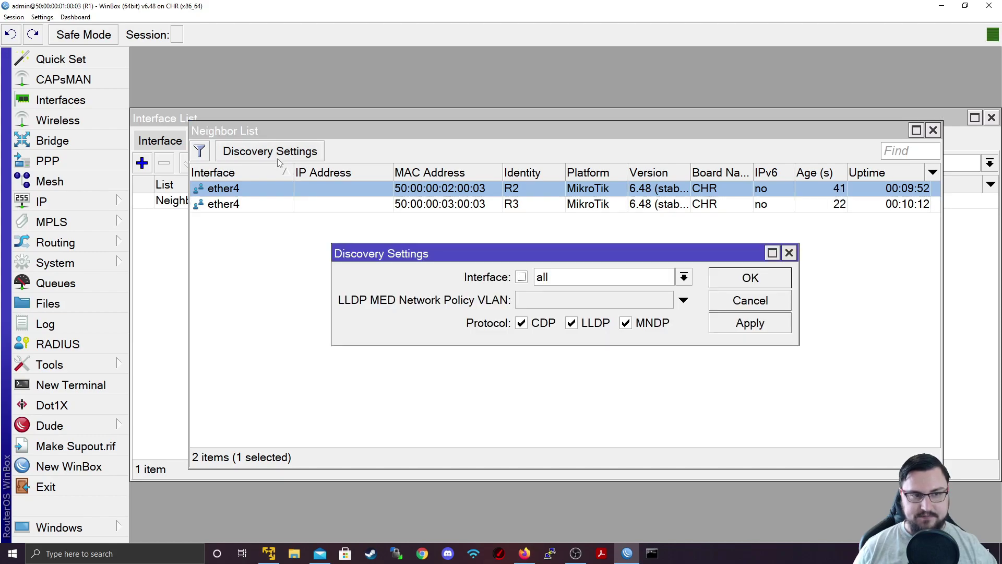
left_click(582, 279)
left_click(584, 295)
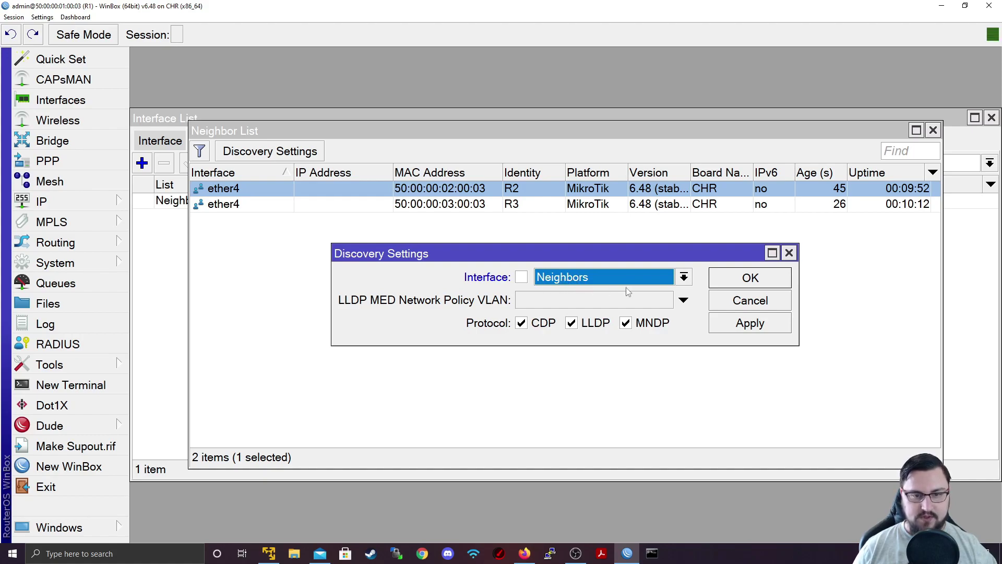
left_click(741, 325)
left_click(729, 278)
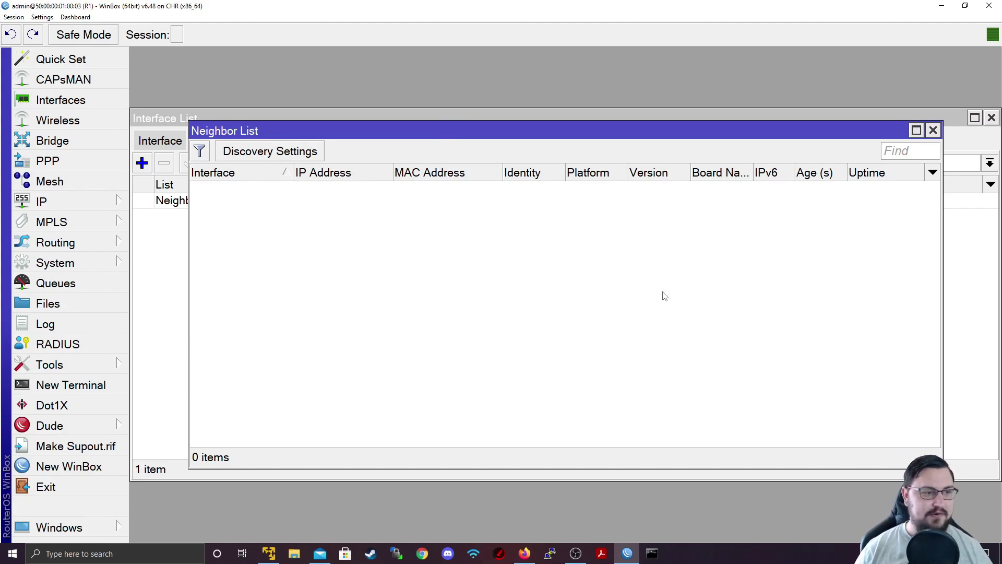
Change the Neighbors list member interface from ether1 to ether4
left_click(181, 206)
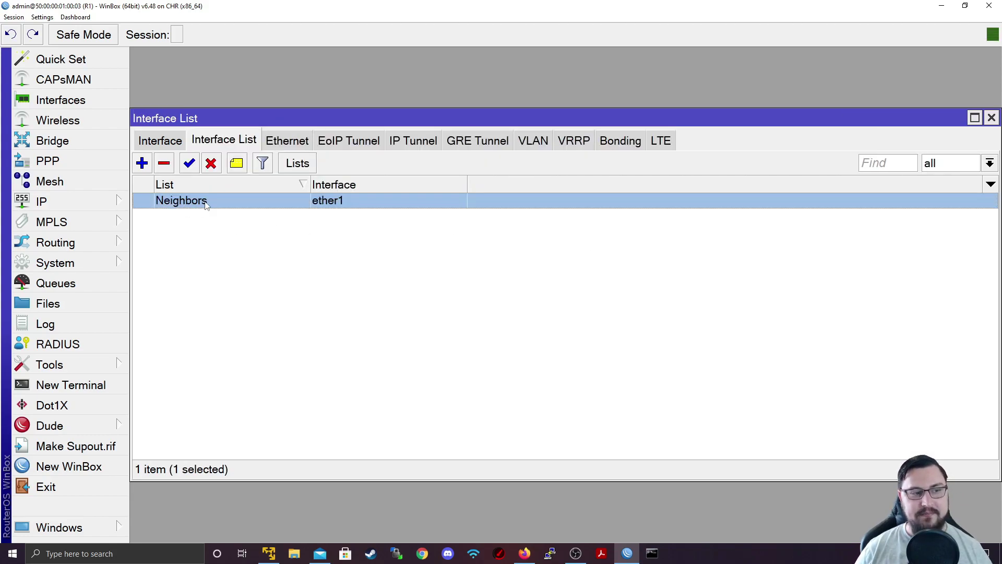
double_click(206, 205)
left_click(529, 251)
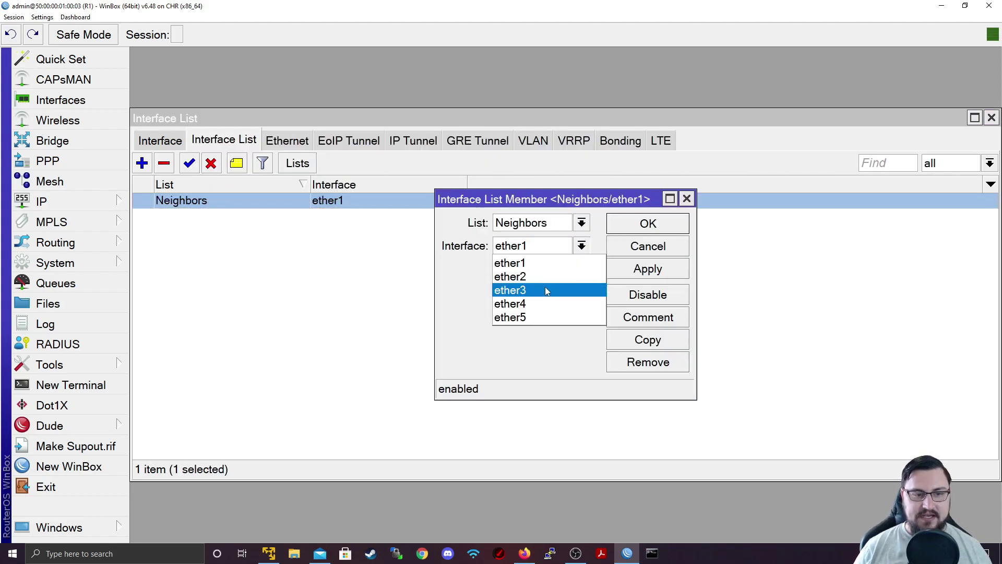
left_click(539, 303)
left_click(647, 268)
left_click(648, 223)
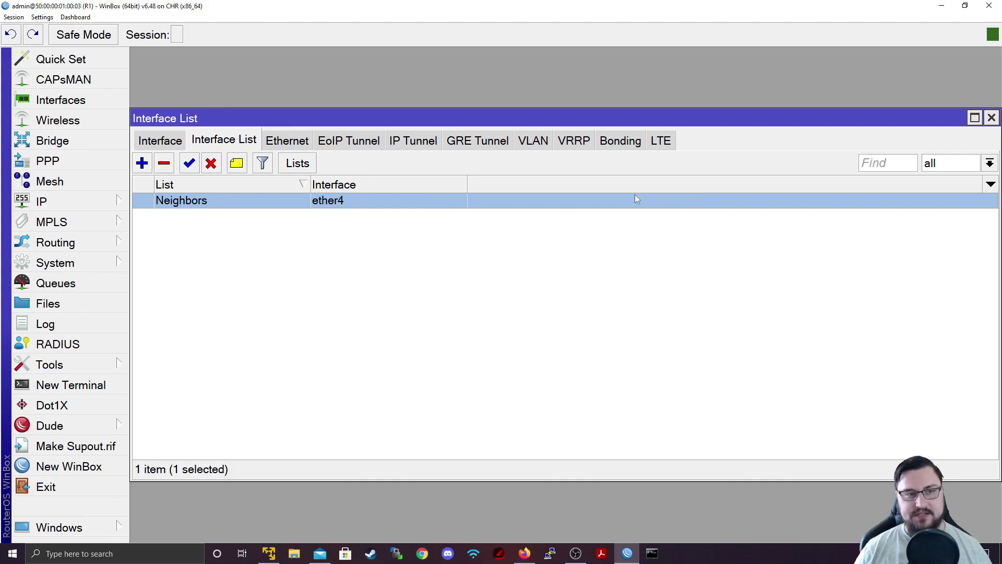
Check the EVE lab topology, then view R1's IP Neighbors list to confirm R2 and R3
double_click(464, 5)
left_click(461, 8)
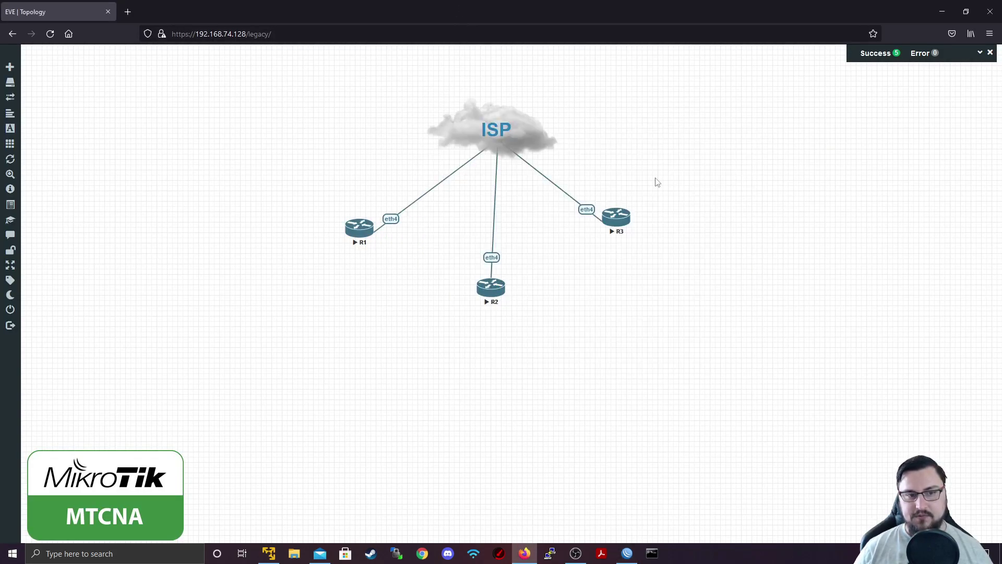
left_click(627, 553)
double_click(560, 131)
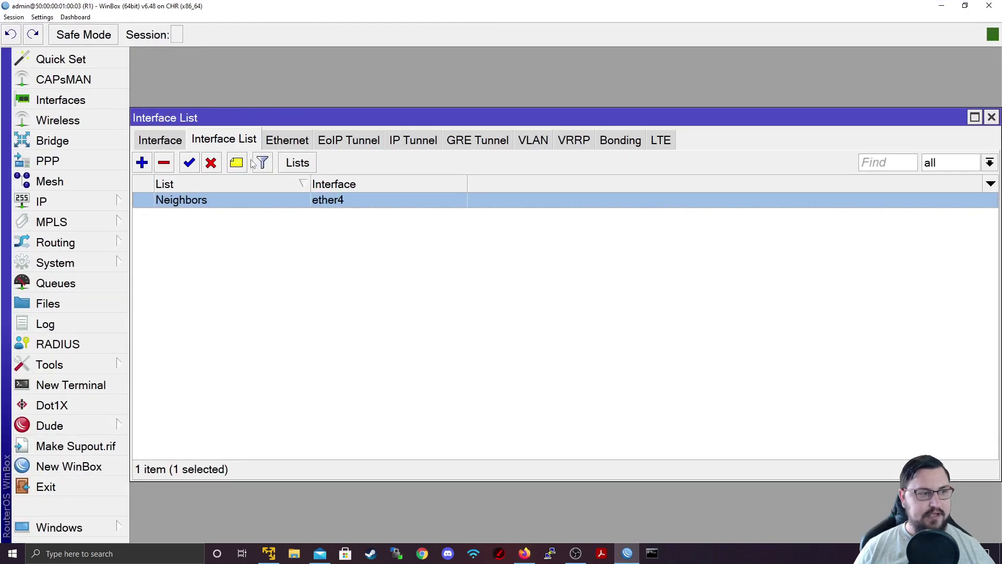
left_click(104, 201)
left_click(166, 286)
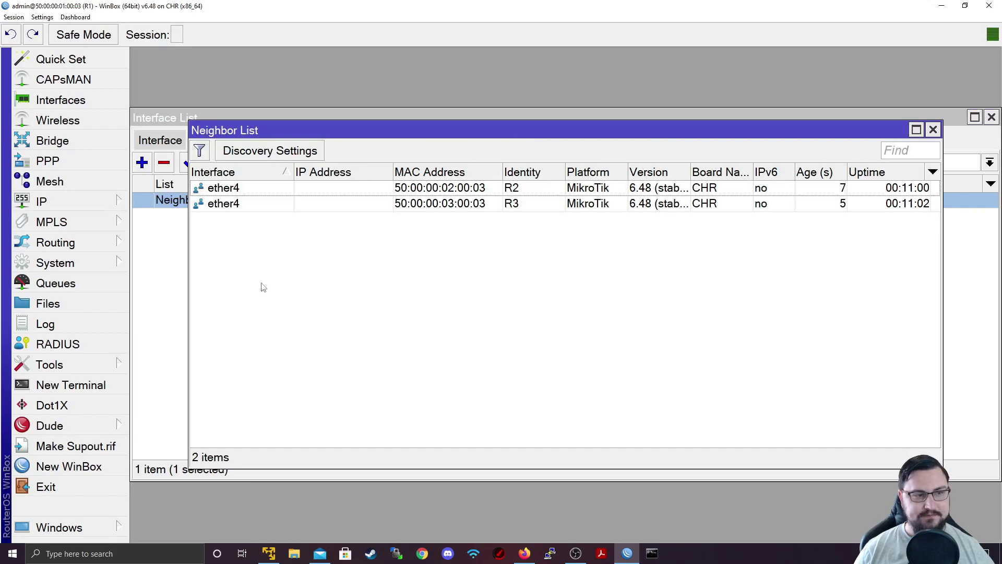